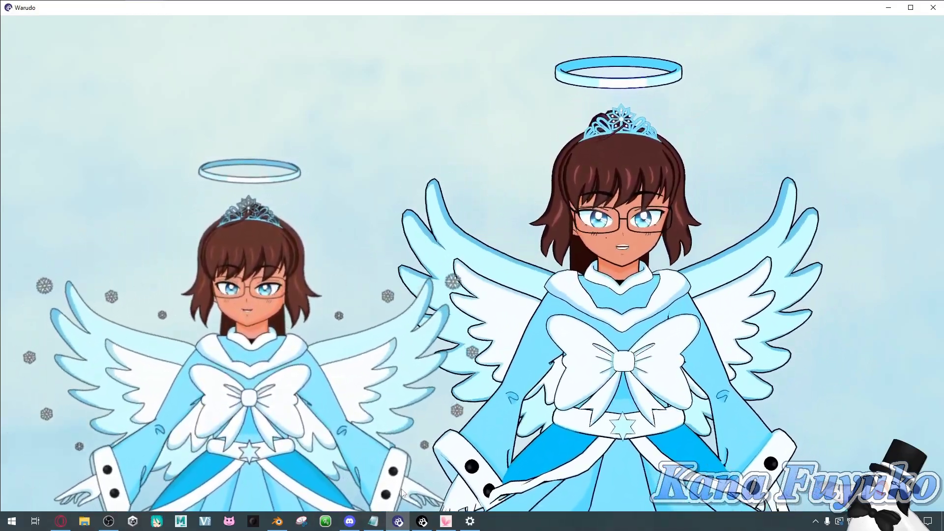
- Bring VTube Studio forward, check Warudo, and zoom the Live2D angel model in slightly
click(446, 521)
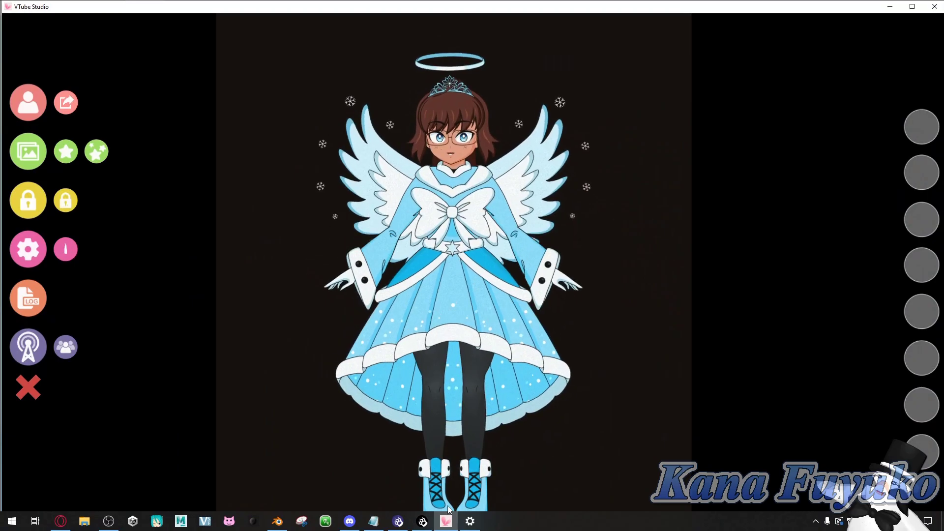
click(398, 521)
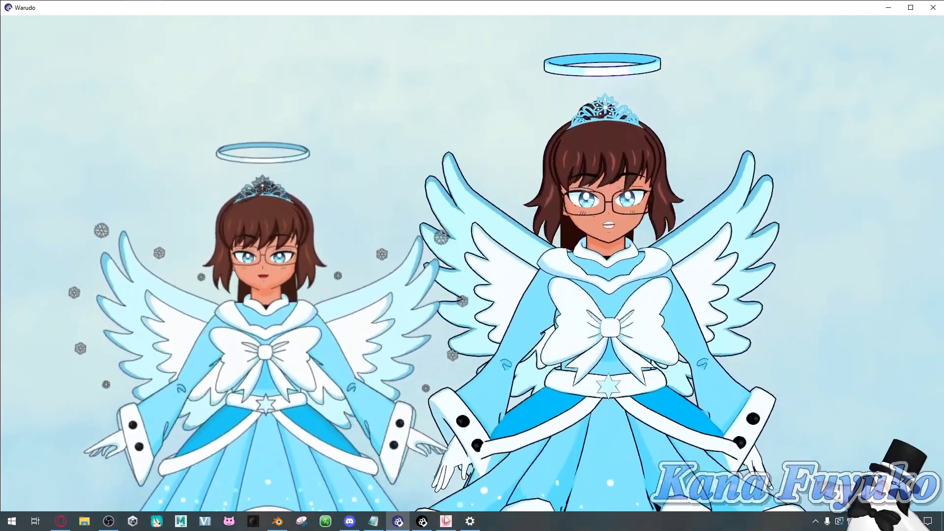
click(447, 520)
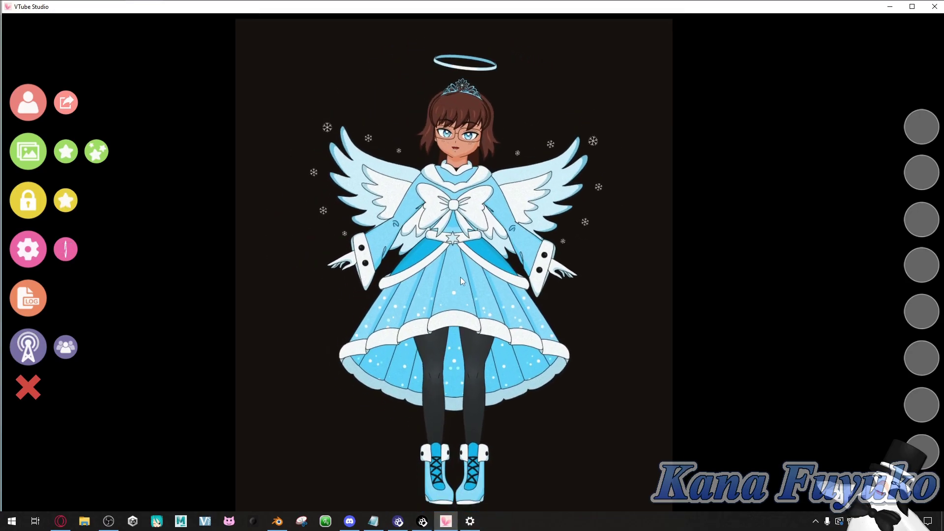
scroll(461, 277, up, 5)
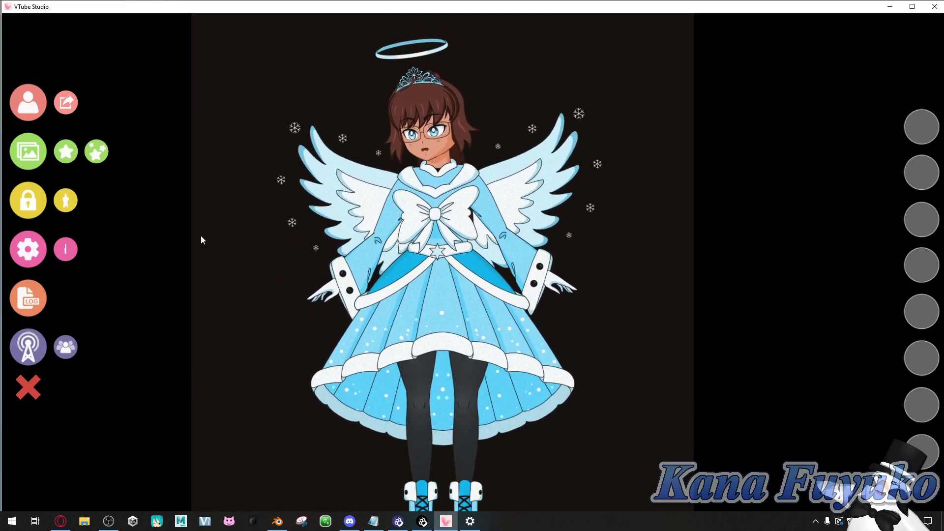
click(35, 240)
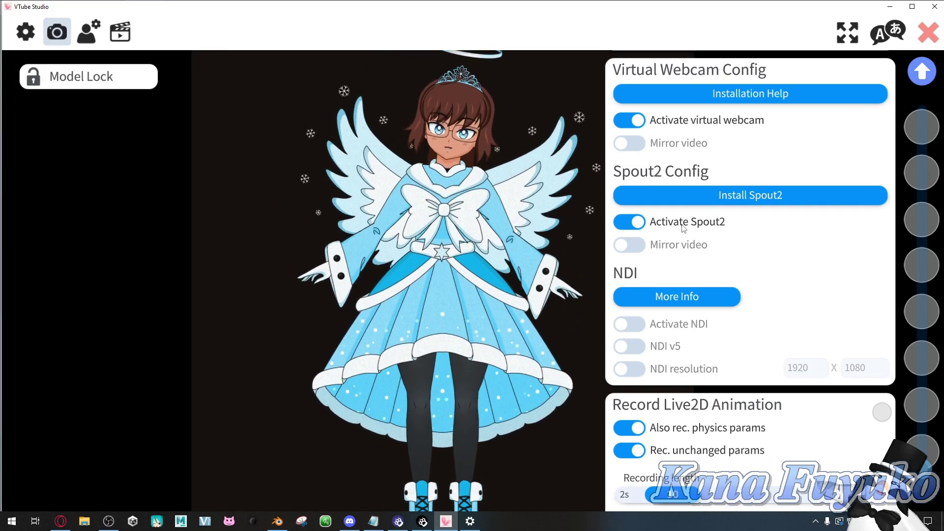
click(928, 32)
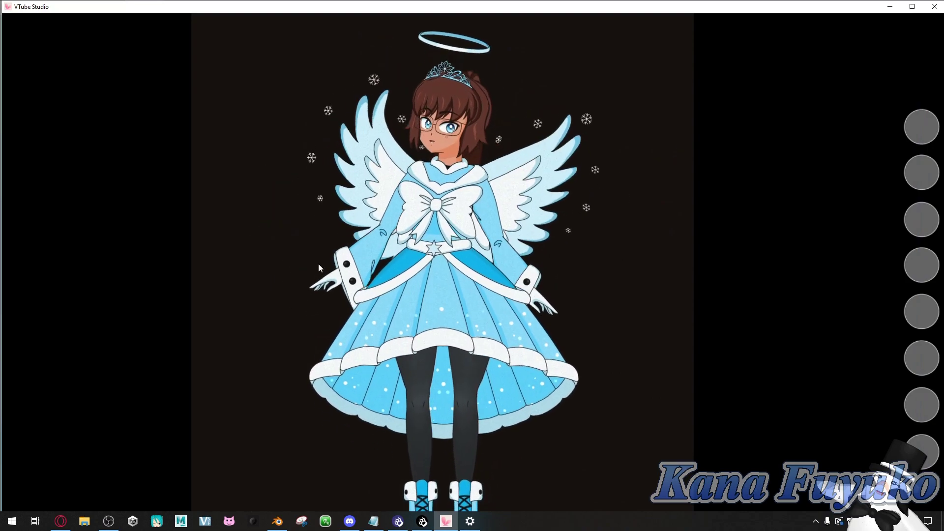
- Choose the ColorPicker backdrop from VTube Studio's background list
double_click(323, 252)
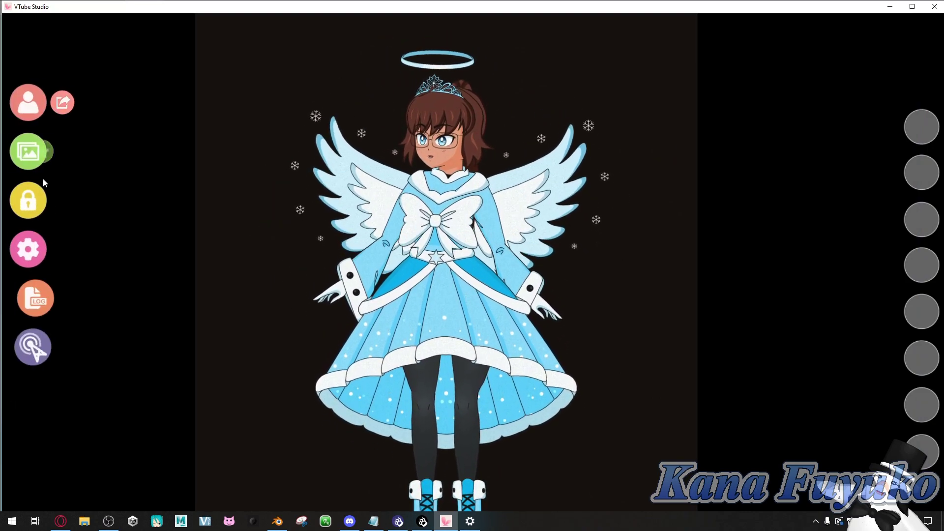
click(28, 146)
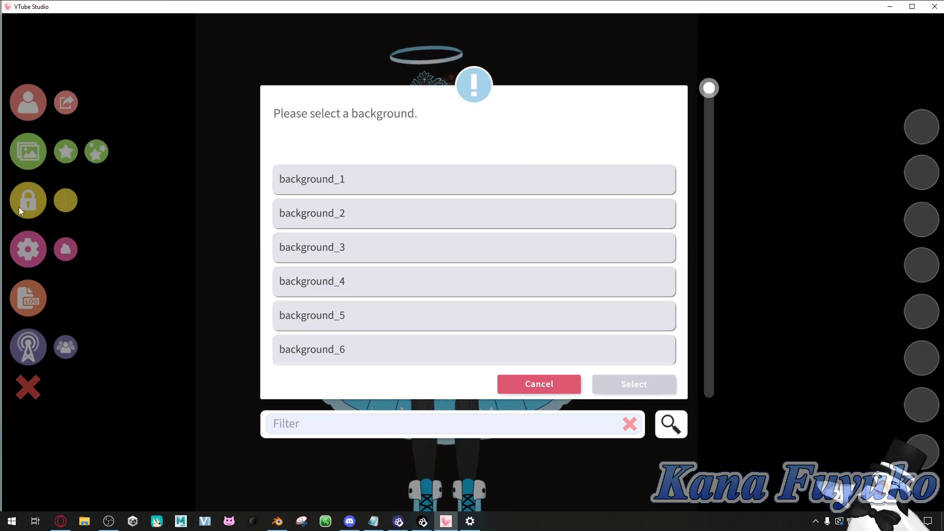
drag(711, 90, 648, 392)
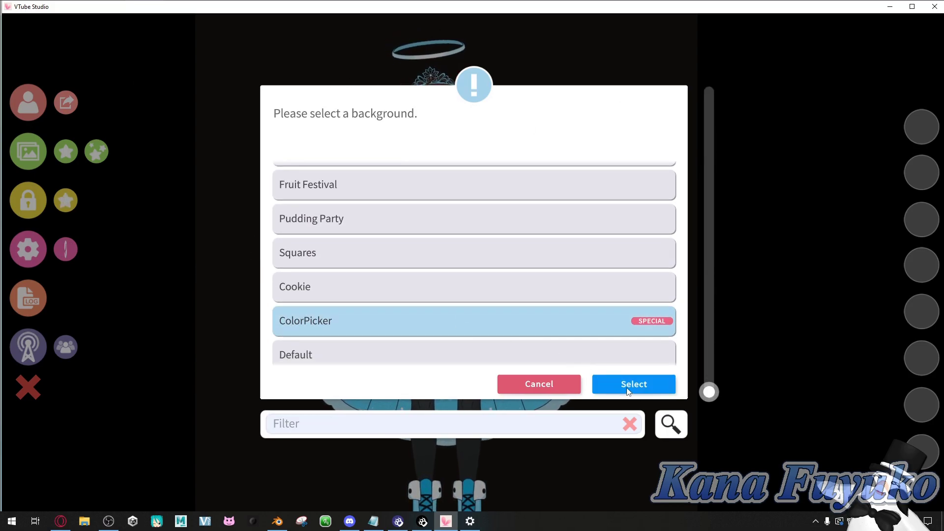
click(627, 389)
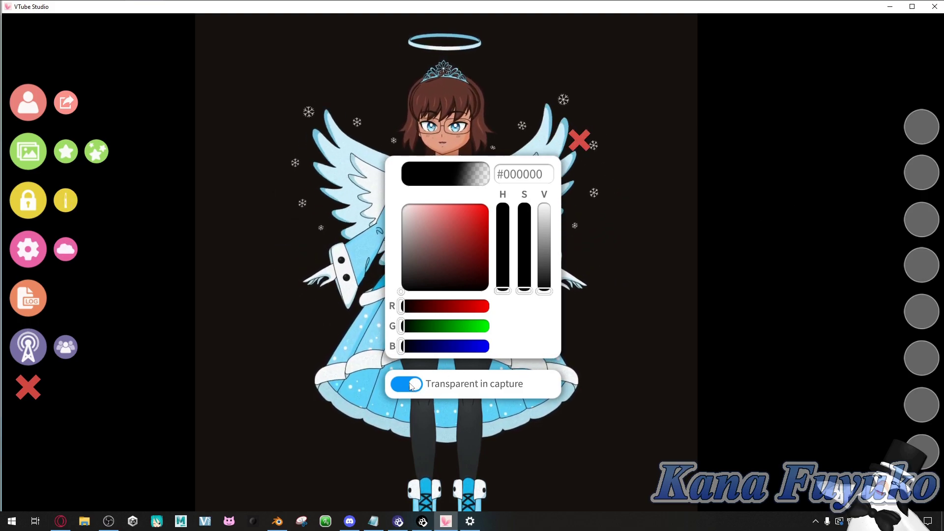
- Try green and teal, then set the backdrop to pure black #000000 and close the colour picker
drag(441, 262, 441, 232)
click(503, 269)
drag(505, 268, 503, 247)
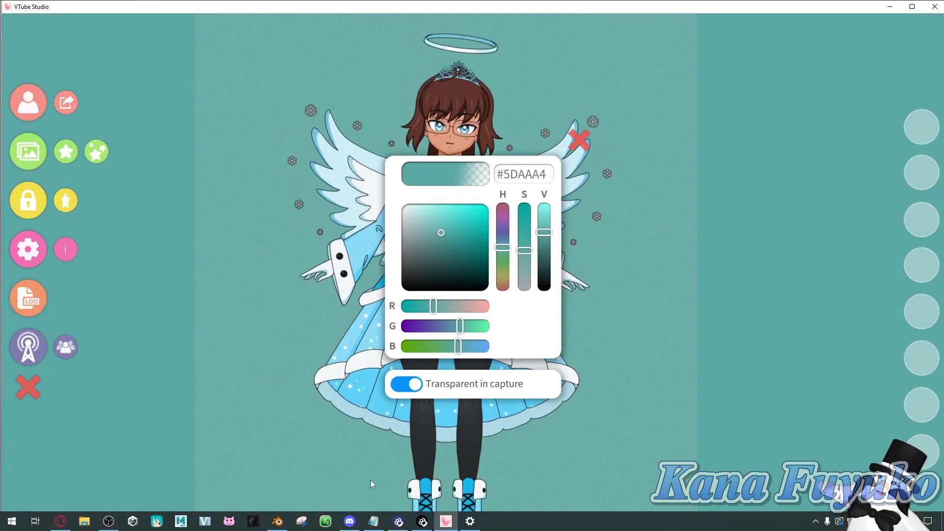
click(399, 522)
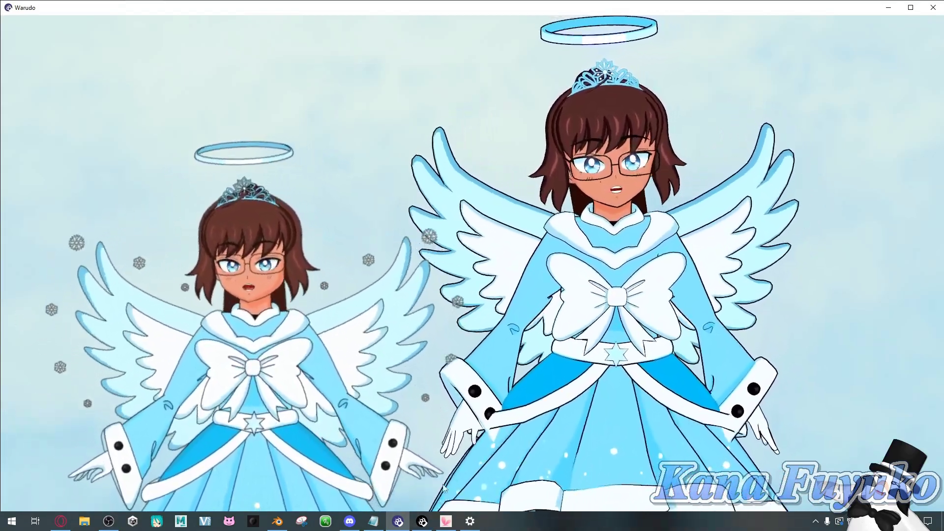
key(alt+Tab)
drag(544, 232, 532, 349)
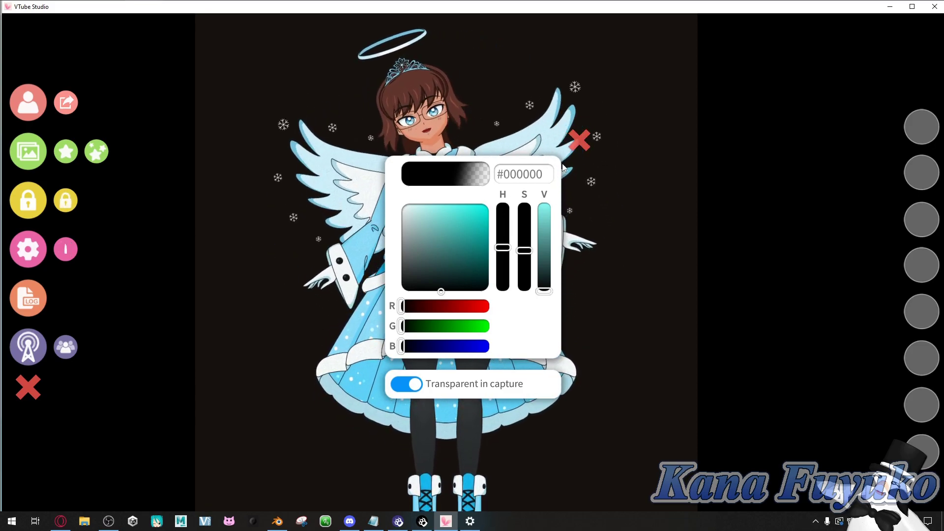
click(577, 141)
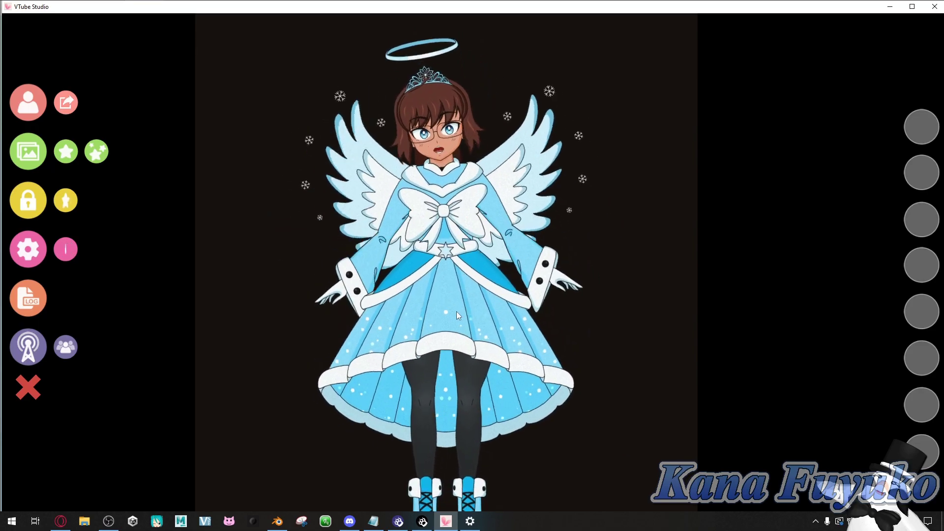
- Delete the Screen 2 asset in the Warudo Editor, confirming with Yes
click(401, 523)
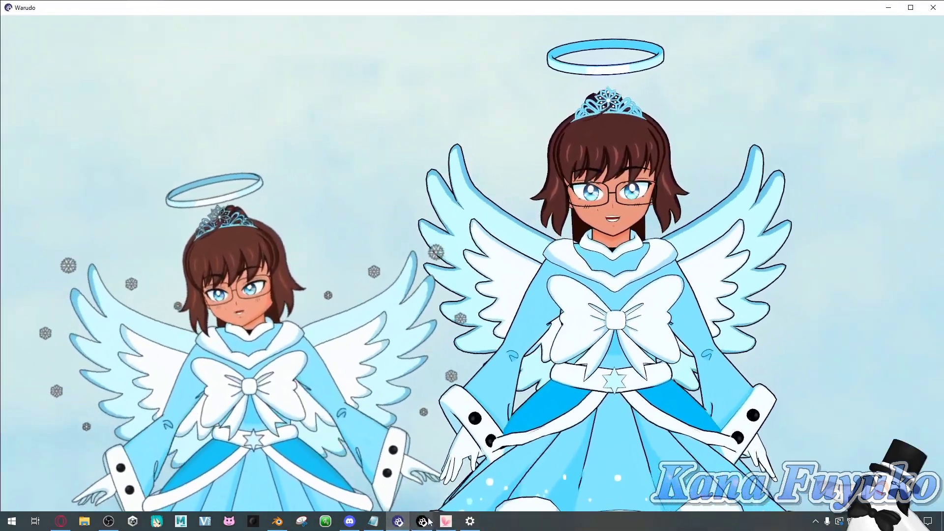
click(429, 522)
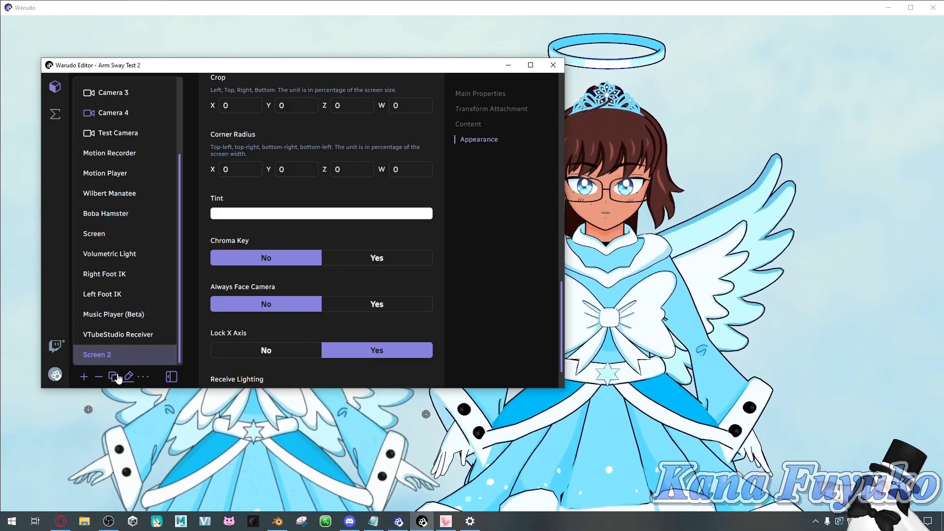
click(98, 377)
click(265, 350)
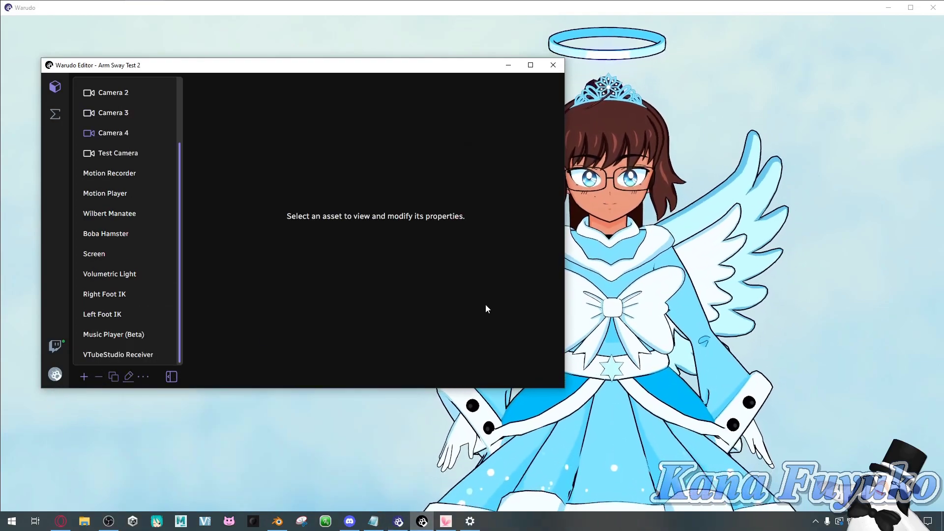
- Reposition the editor window and scroll through the asset types available to add
drag(310, 71, 276, 56)
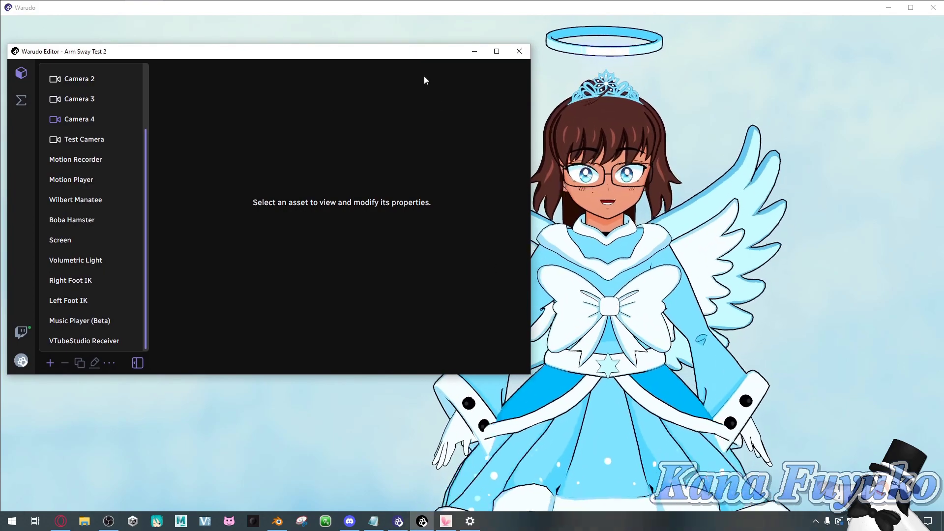
drag(384, 46, 415, 35)
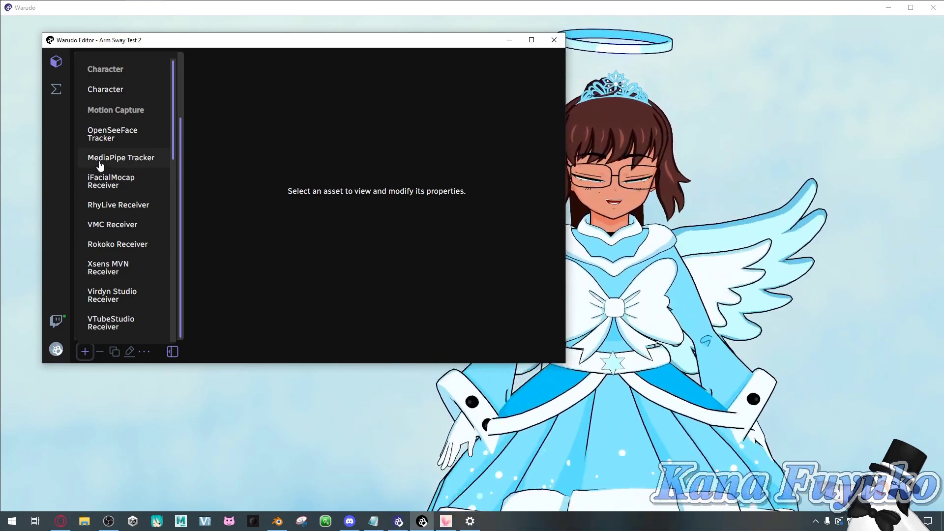
scroll(102, 163, down, 5)
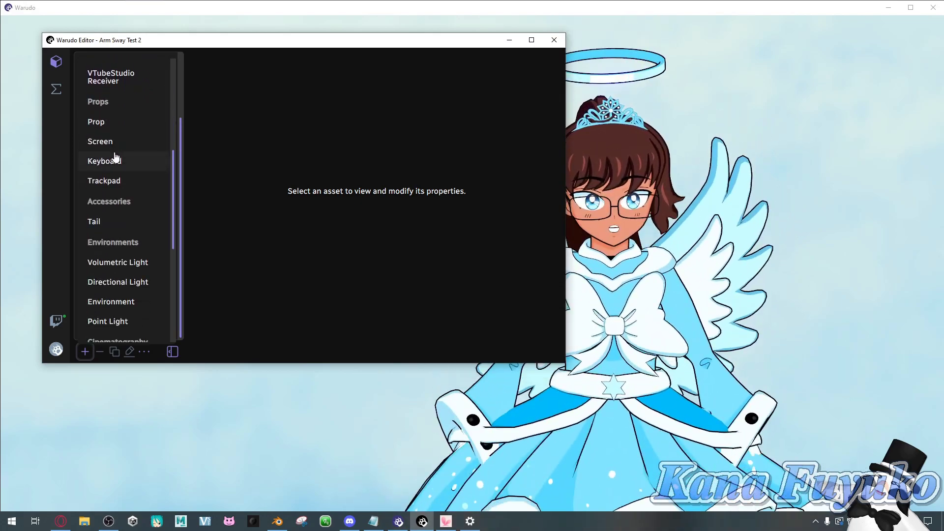
scroll(115, 185, up, 2)
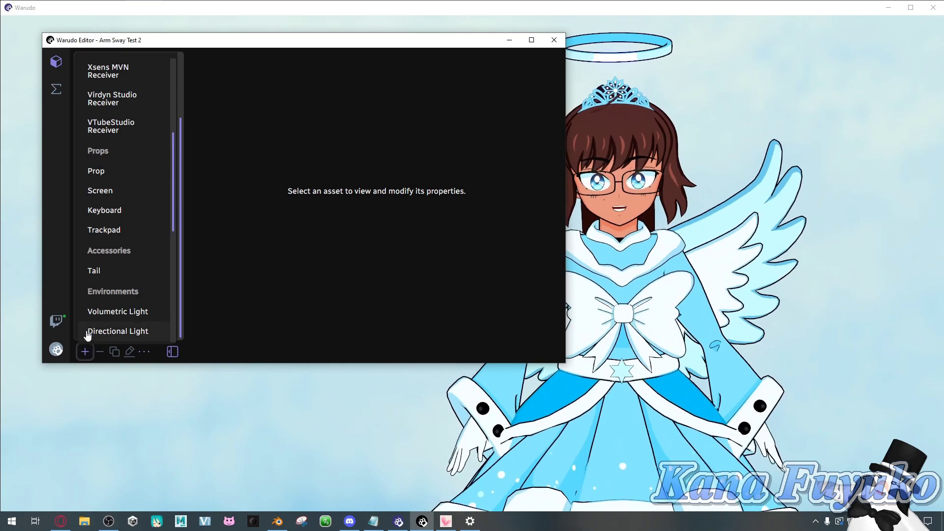
- Add a new Screen asset and drag it left and upward beside the avatar's upper body
click(120, 191)
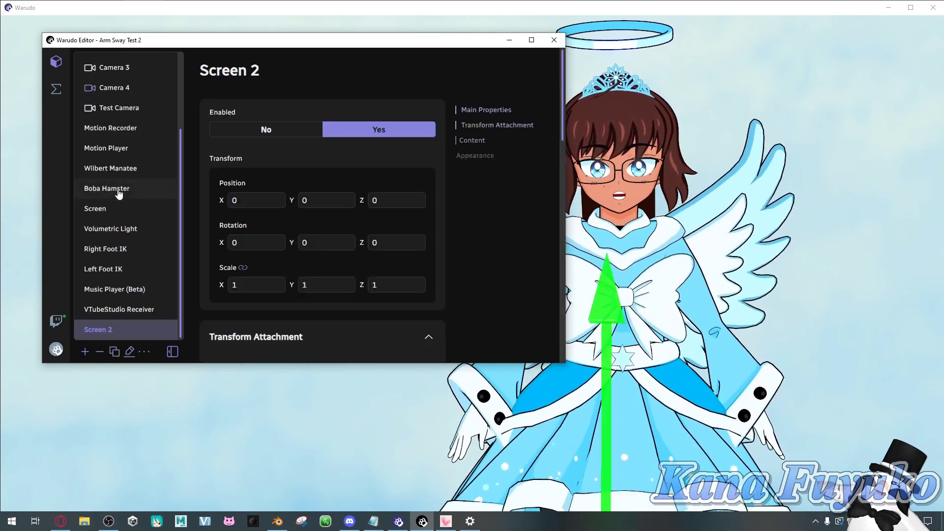
click(645, 327)
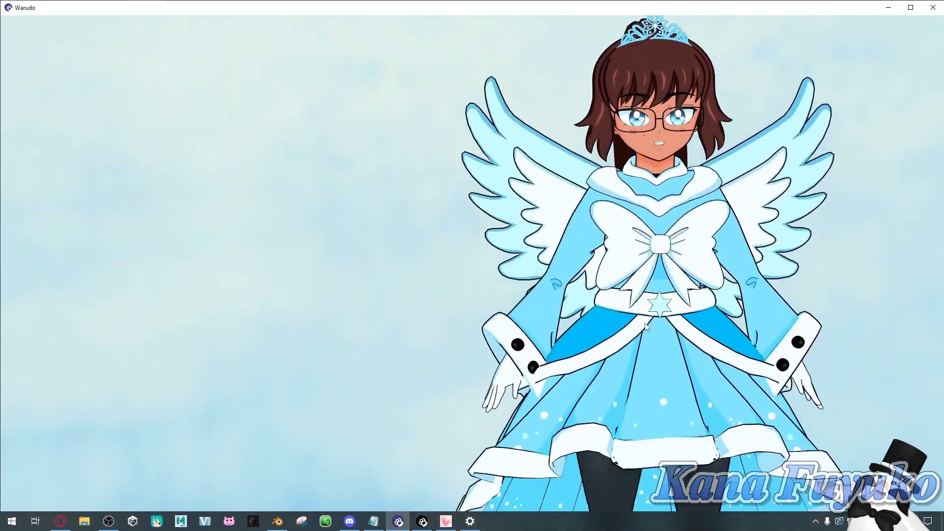
drag(646, 327, 644, 182)
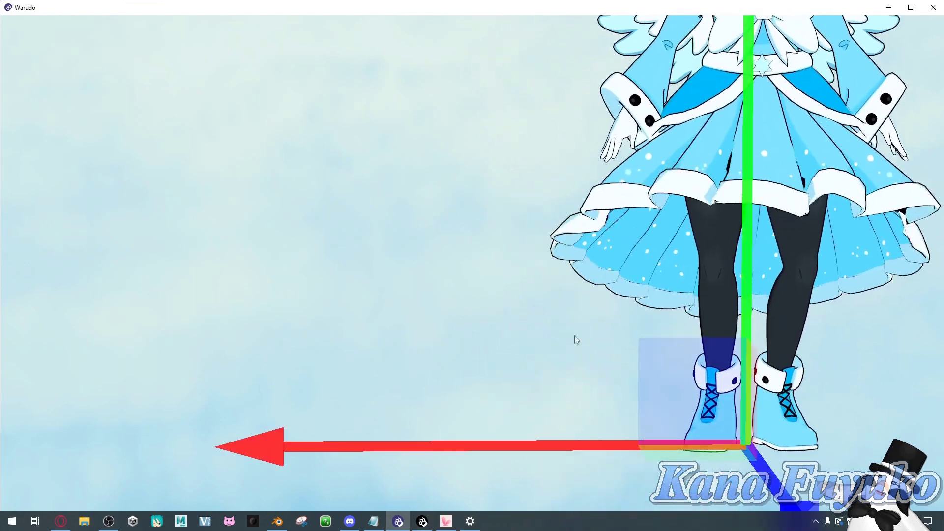
drag(513, 446, 150, 445)
drag(406, 256, 514, 10)
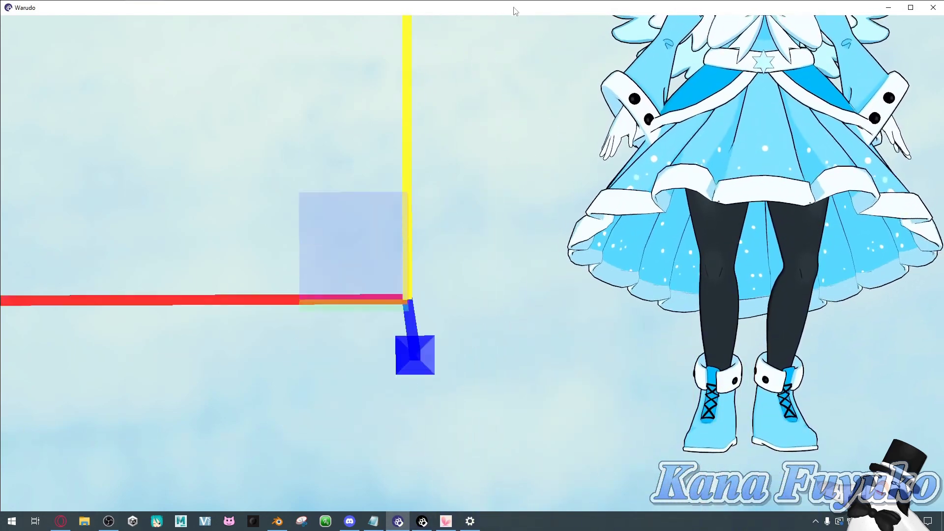
middle_drag(518, 87, 459, 226)
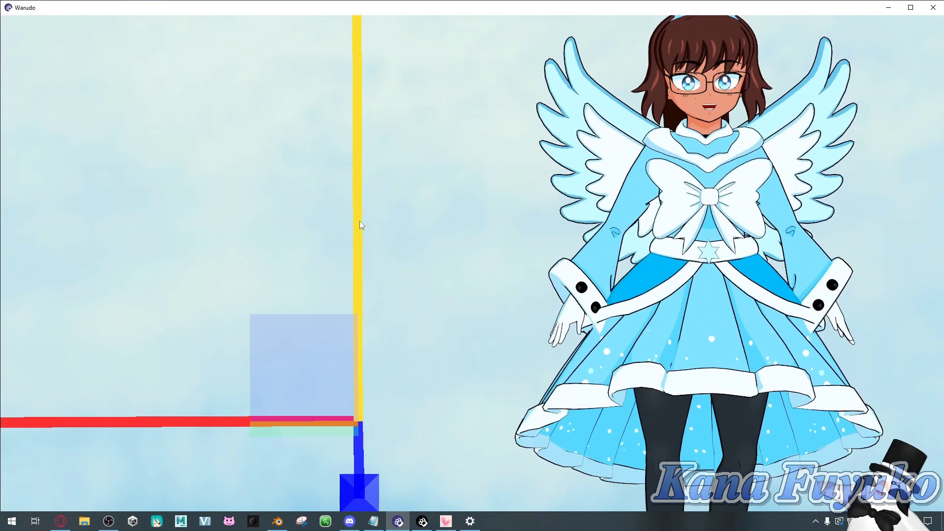
drag(360, 225, 387, 192)
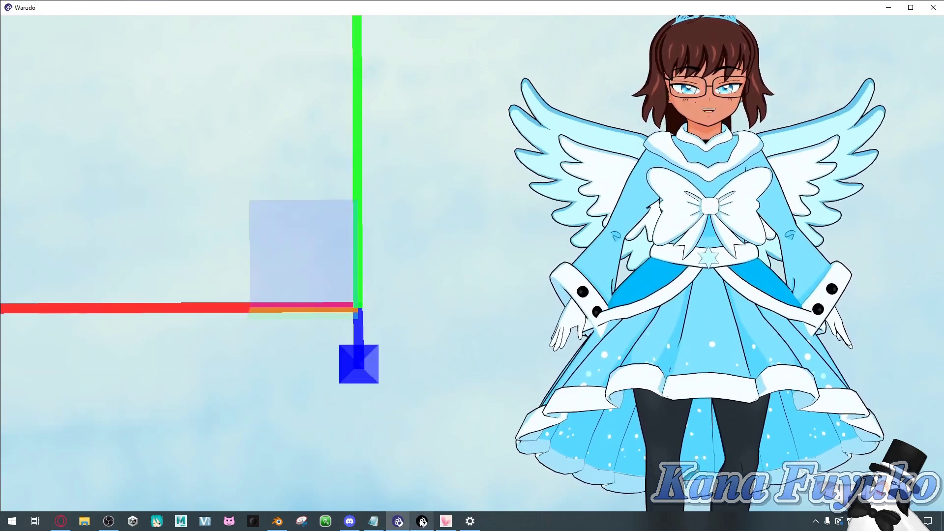
- Set the screen's Content Type to Spout with VTubeStudioSpout as the Spout Source
click(422, 521)
scroll(319, 199, down, 4)
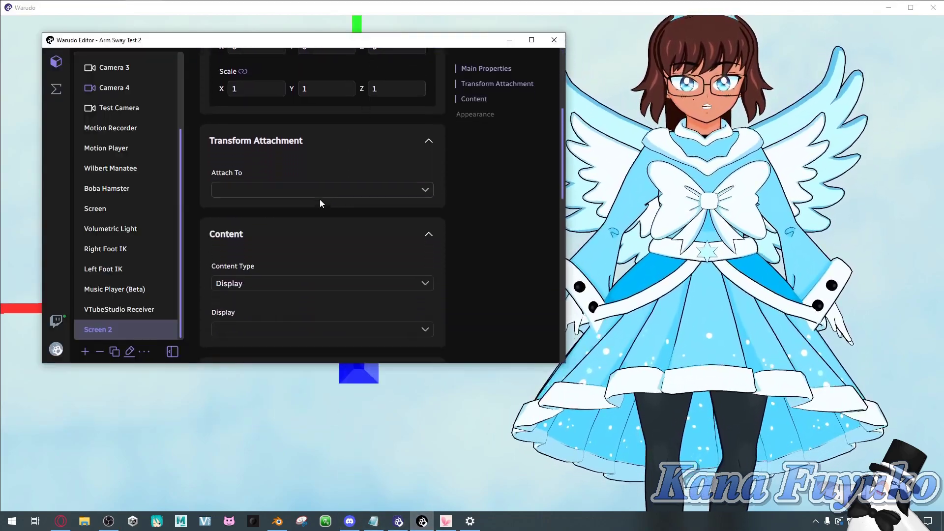
scroll(295, 192, down, 2)
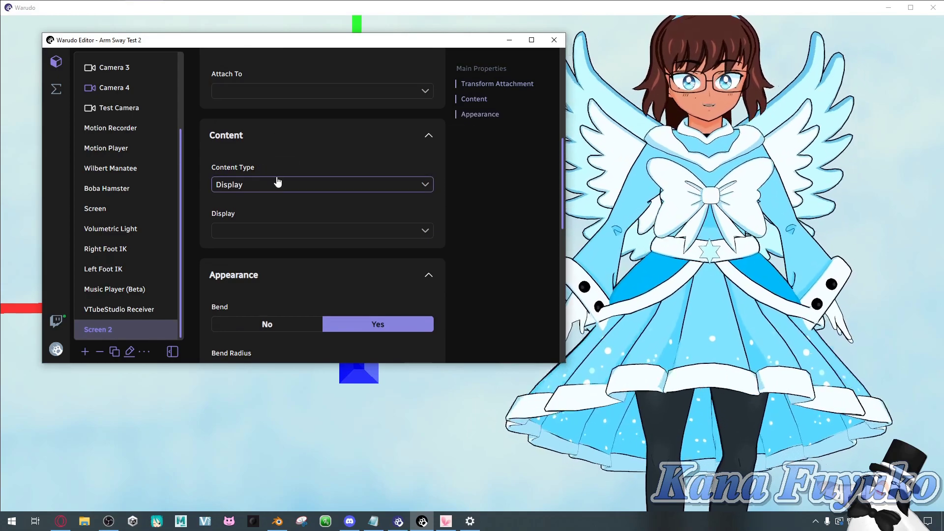
click(268, 184)
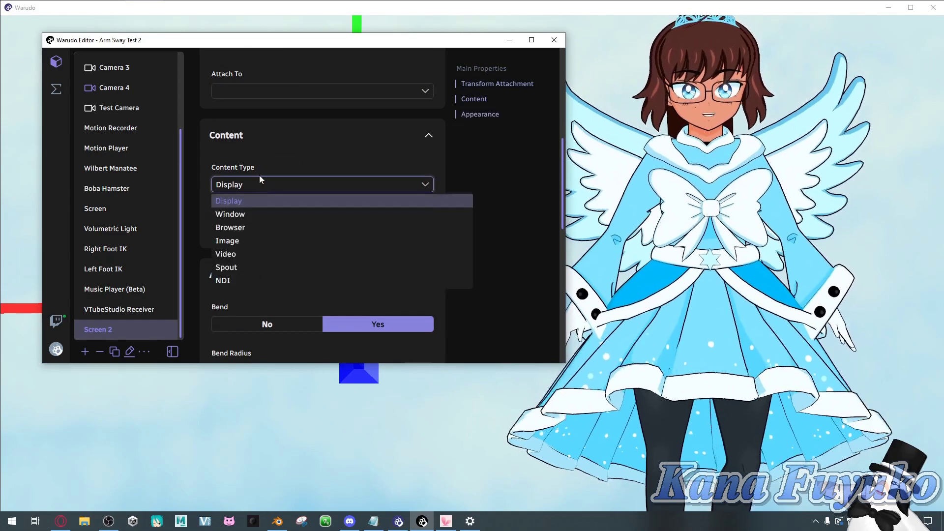
click(242, 267)
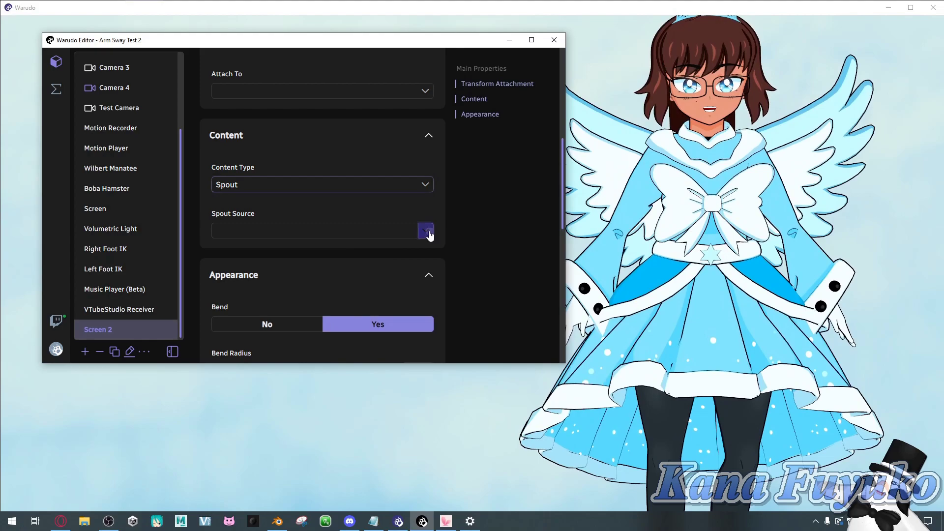
click(426, 231)
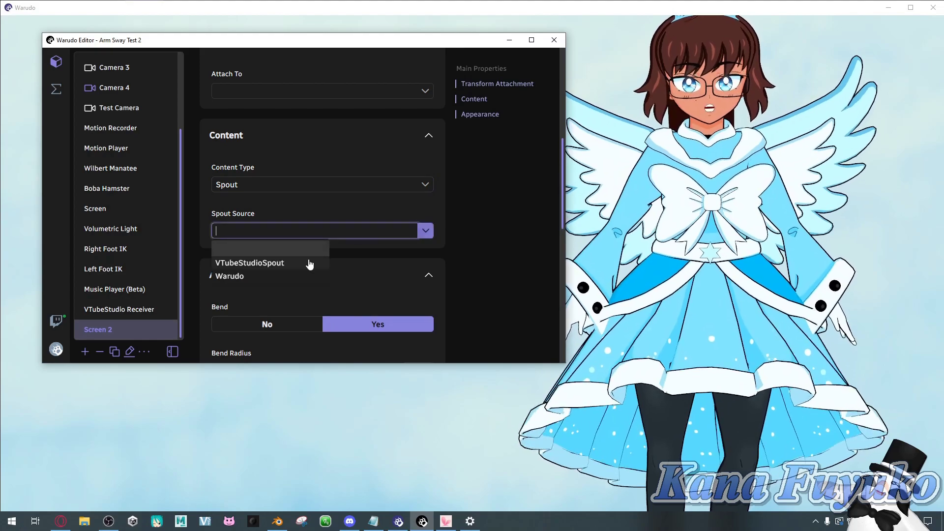
click(273, 263)
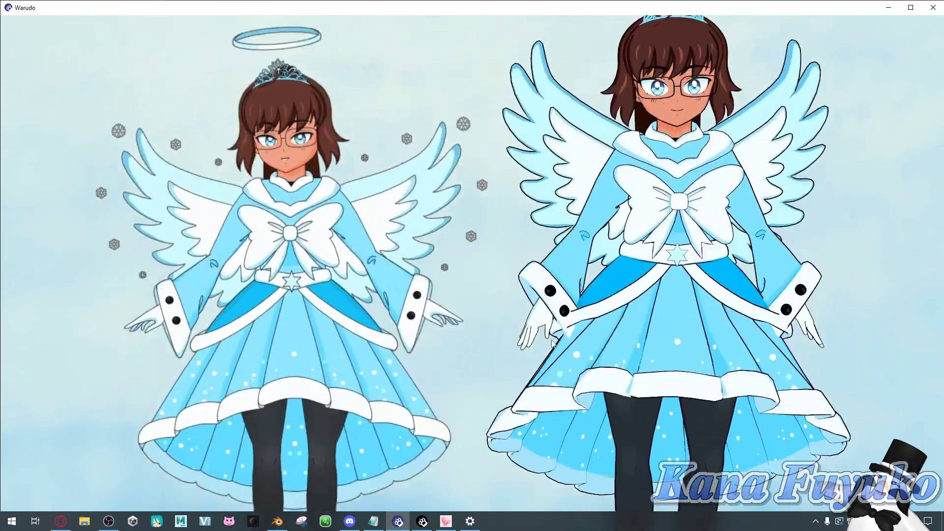
- Lower Screen 2's Position X from 0.8758 to 0.7758, keeping the editor window out of the way
key(alt+Tab)
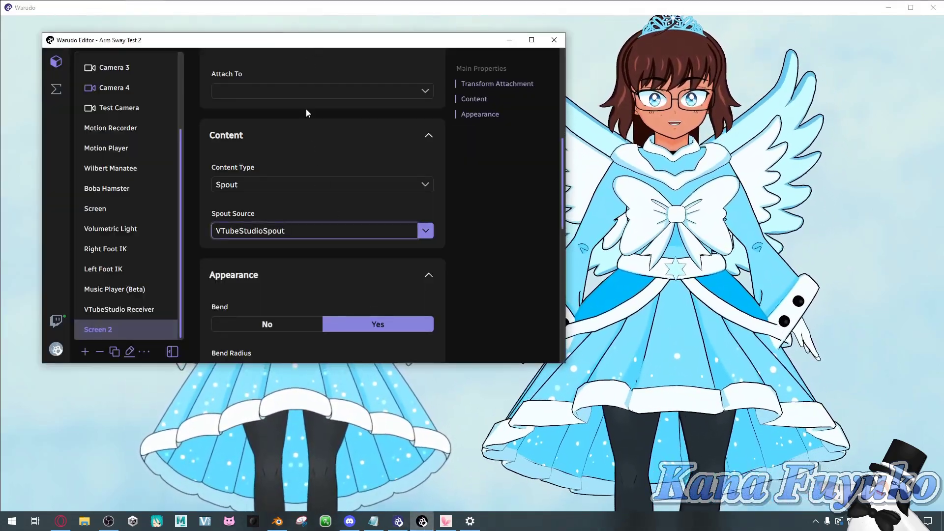
scroll(307, 109, up, 8)
drag(319, 46, 665, 189)
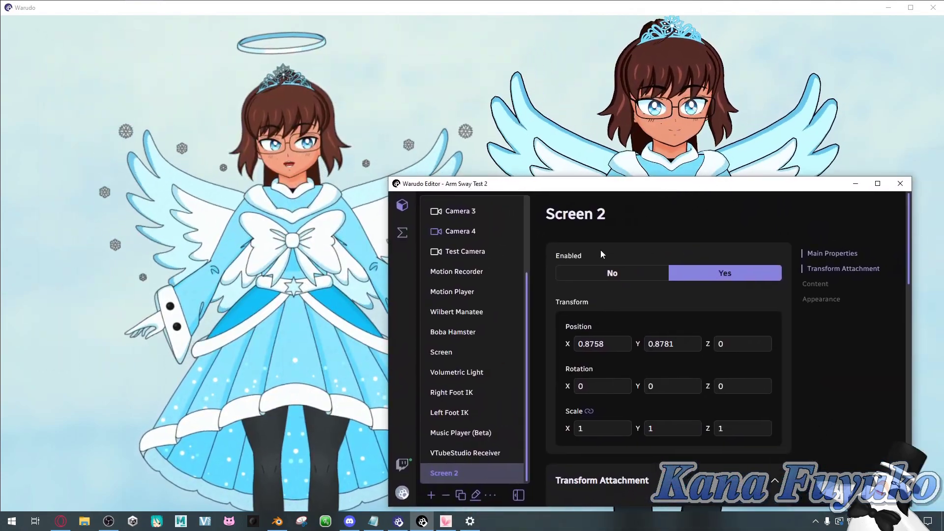
mouse_move(568, 351)
mouse_down()
mouse_move(597, 350)
mouse_move(544, 350)
mouse_move(577, 342)
mouse_up()
drag(614, 183, 291, 233)
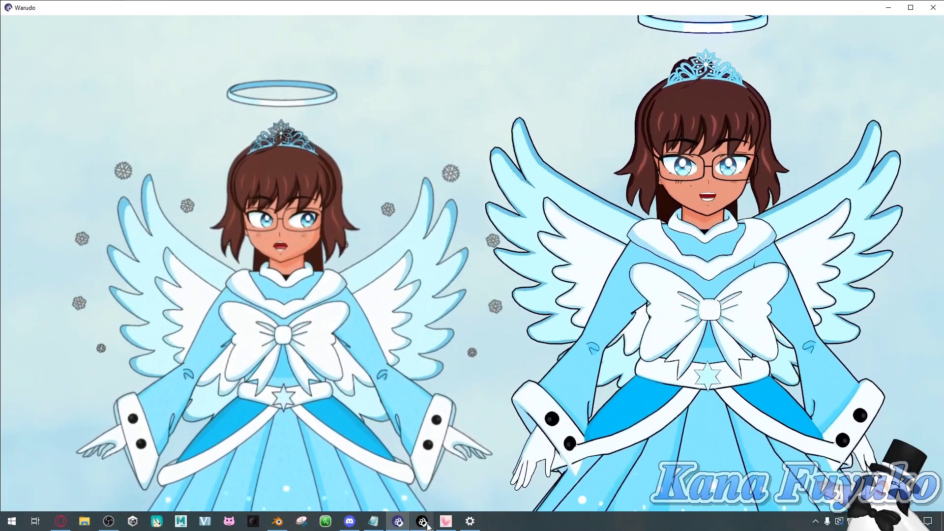
click(423, 521)
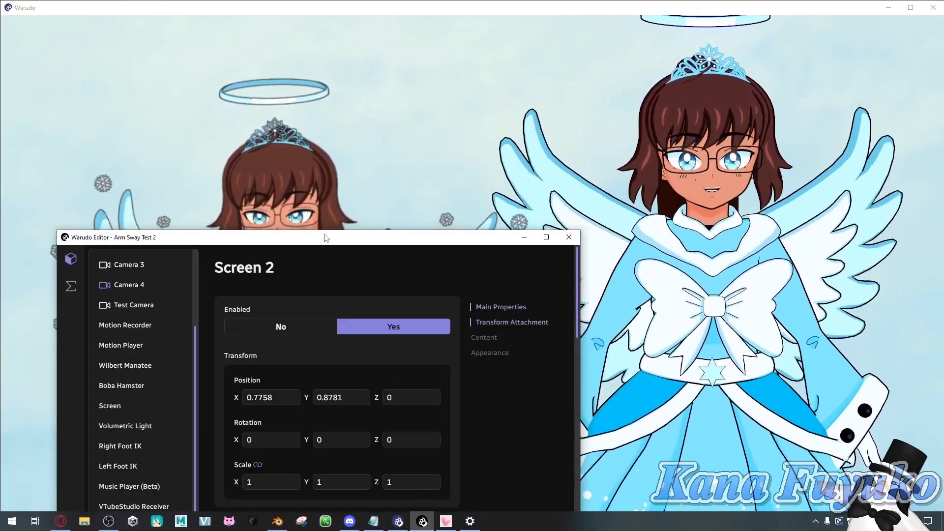
drag(324, 238, 337, 93)
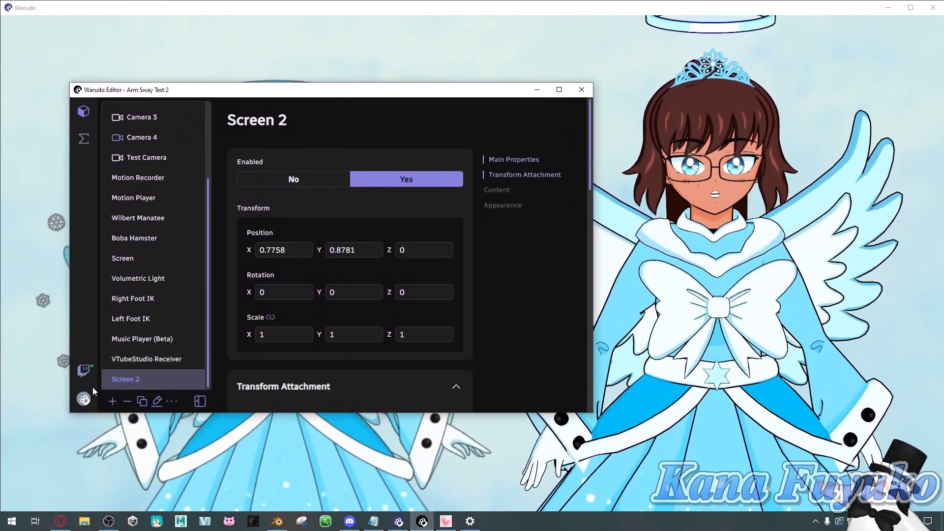
- Open Steam Workshop from the Menu and locate the VTubeStudio Receiver - Face Tracking subscription
click(84, 399)
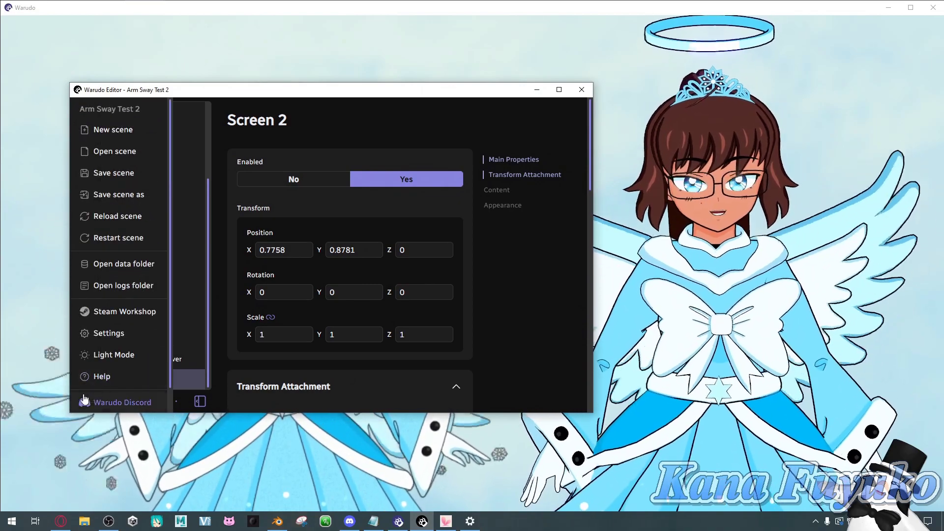
click(111, 315)
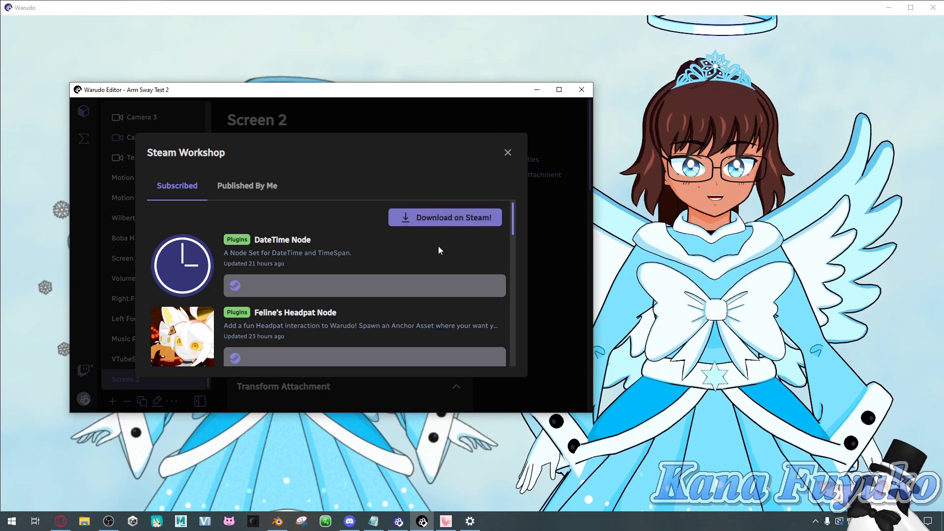
scroll(428, 261, down, 2)
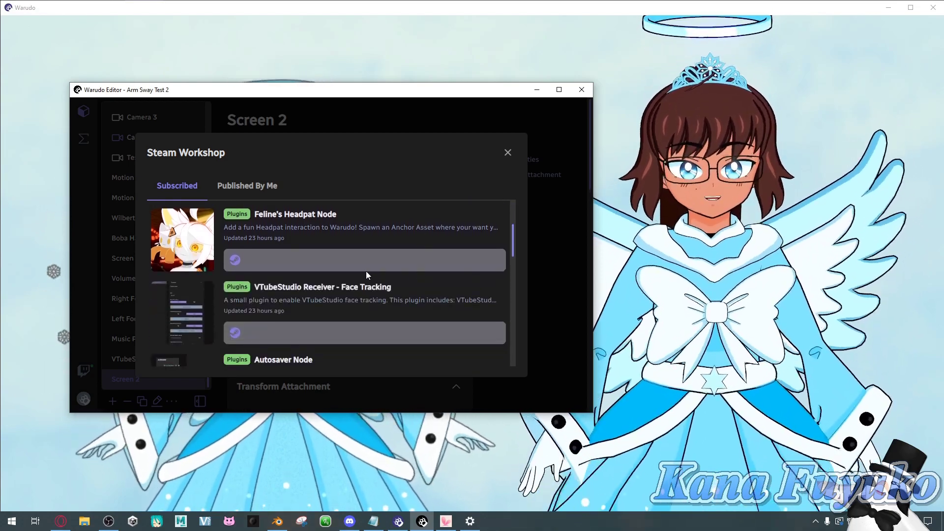
scroll(365, 271, down, 1)
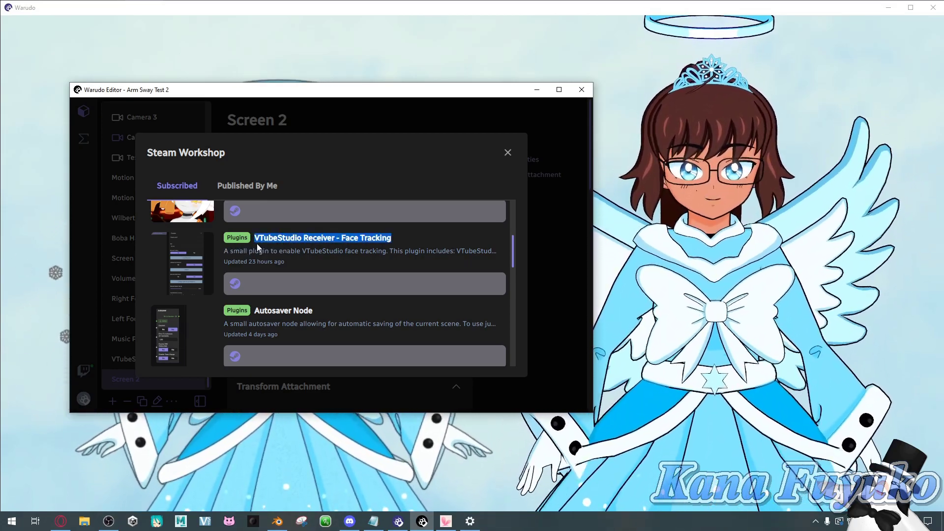
drag(305, 244, 282, 243)
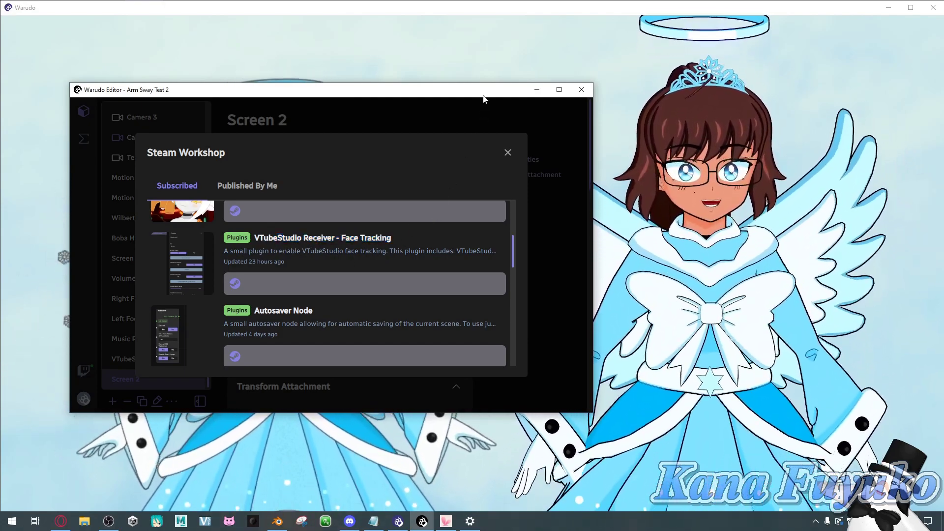
drag(484, 98, 425, 282)
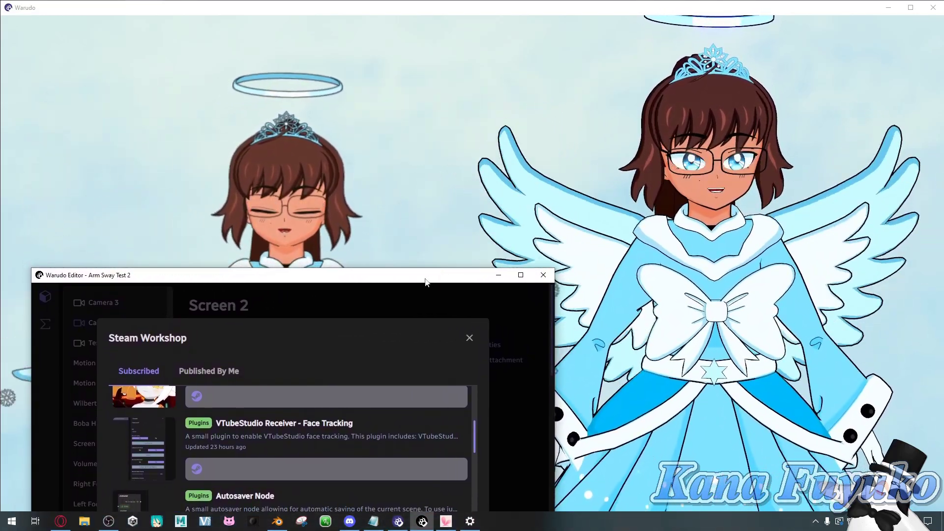
drag(352, 280, 369, 97)
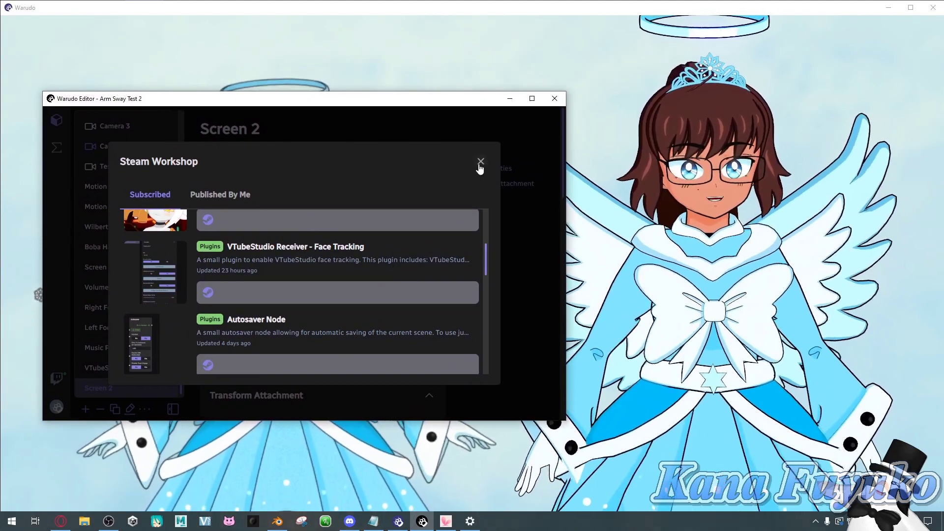
- Close Steam Workshop, delete the old VTubeStudio Receiver asset, and add a new VTubeStudio Receiver
click(480, 162)
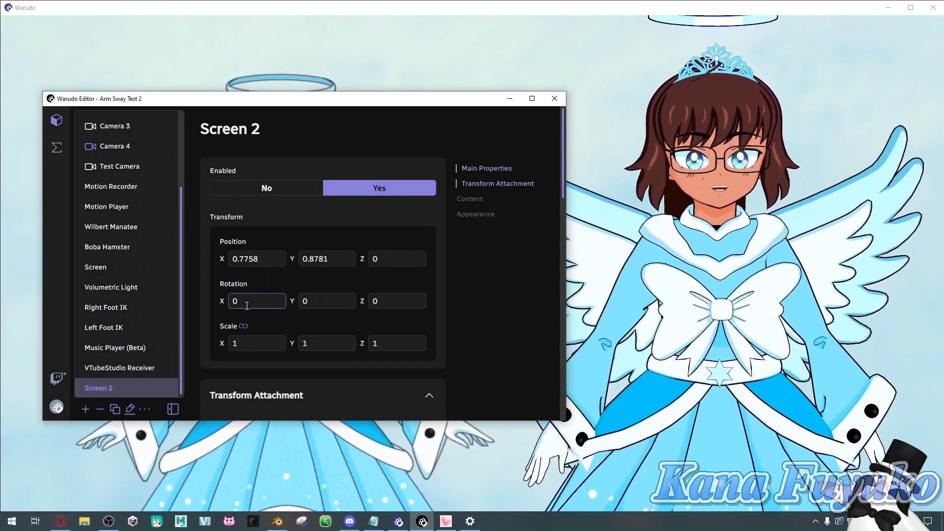
scroll(168, 314, up, 3)
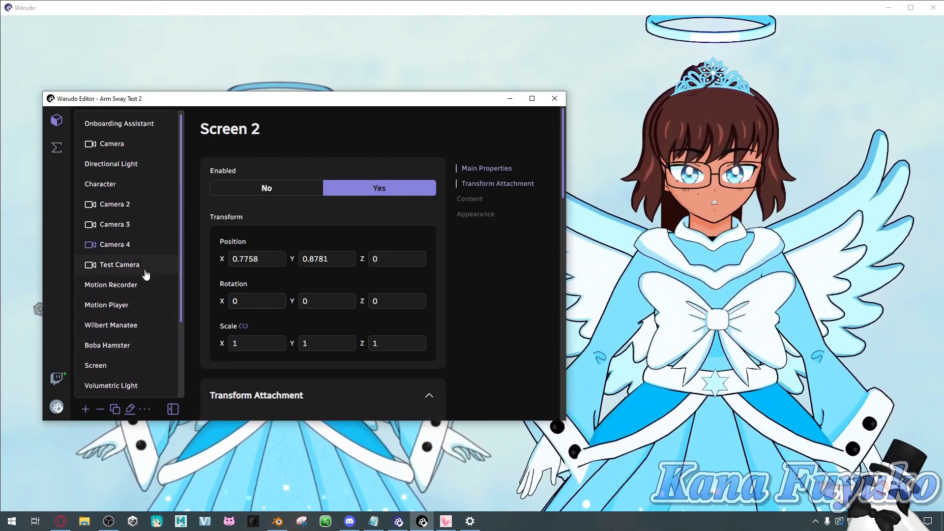
scroll(124, 250, down, 5)
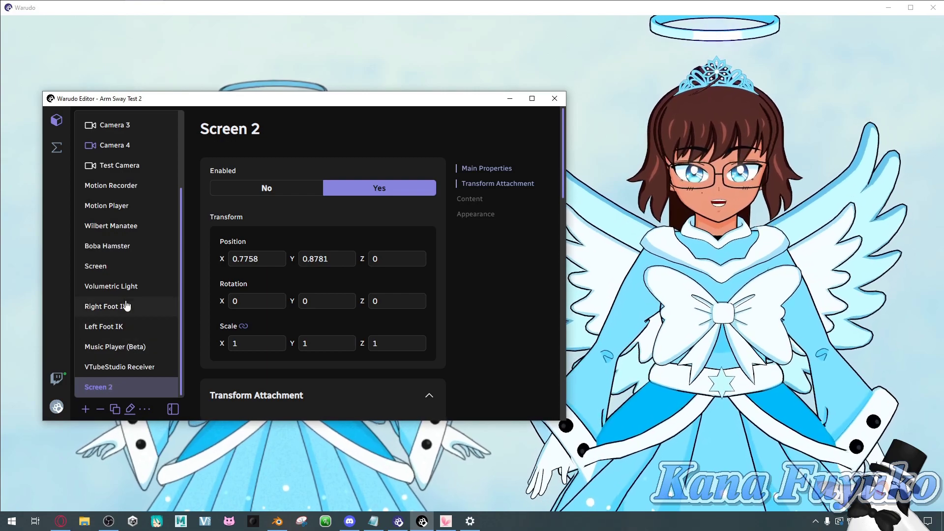
click(117, 370)
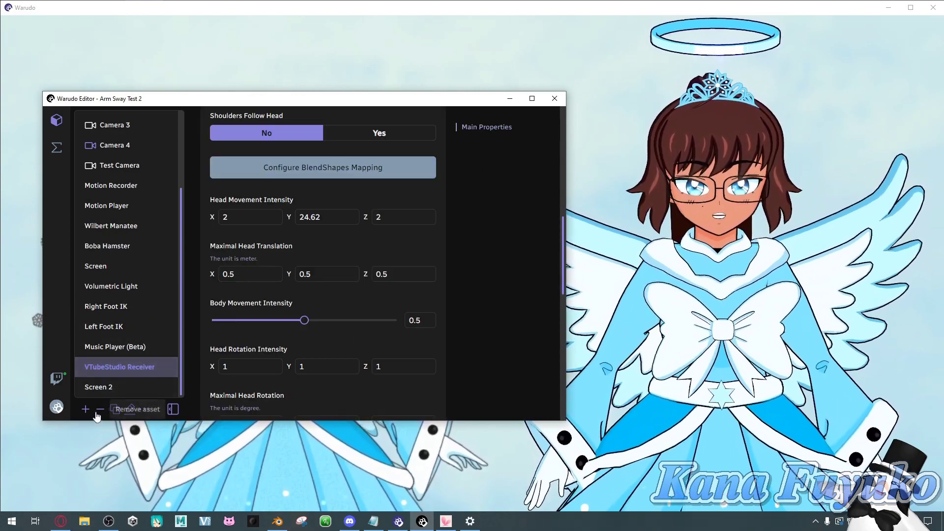
click(268, 382)
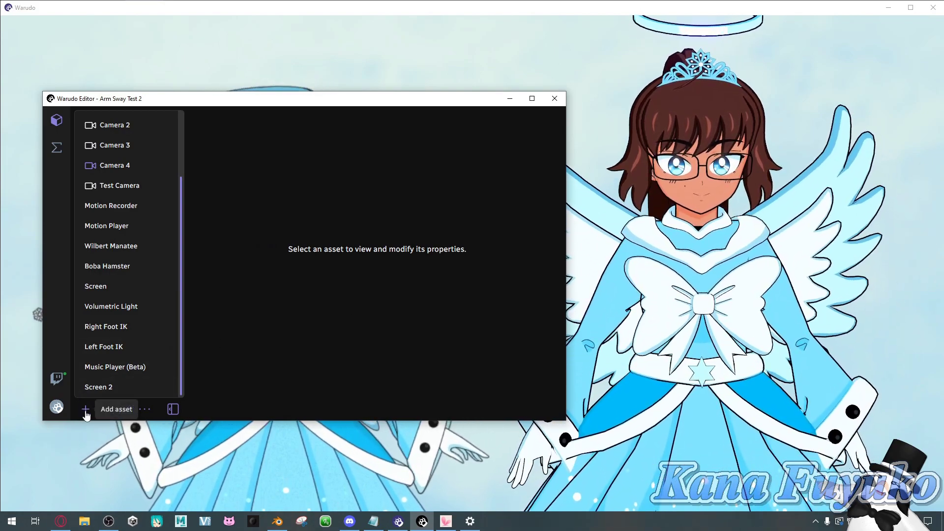
click(86, 409)
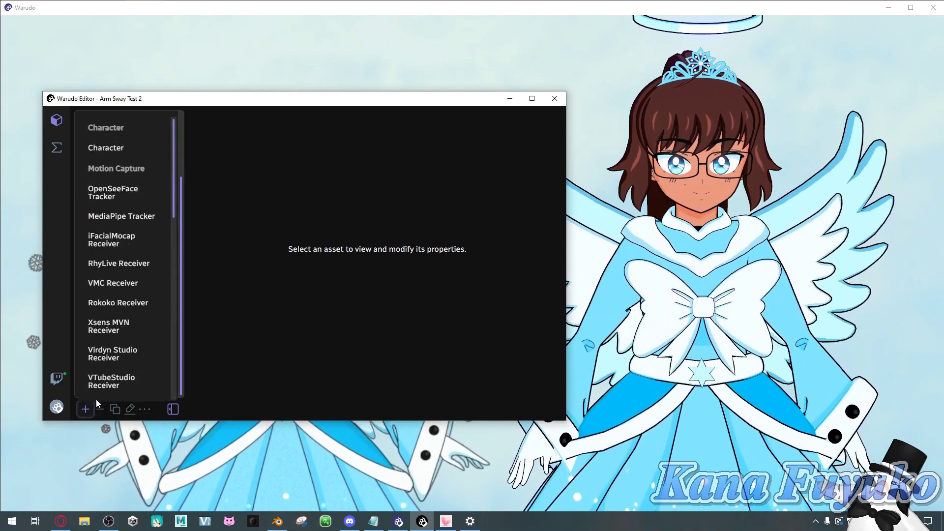
click(117, 385)
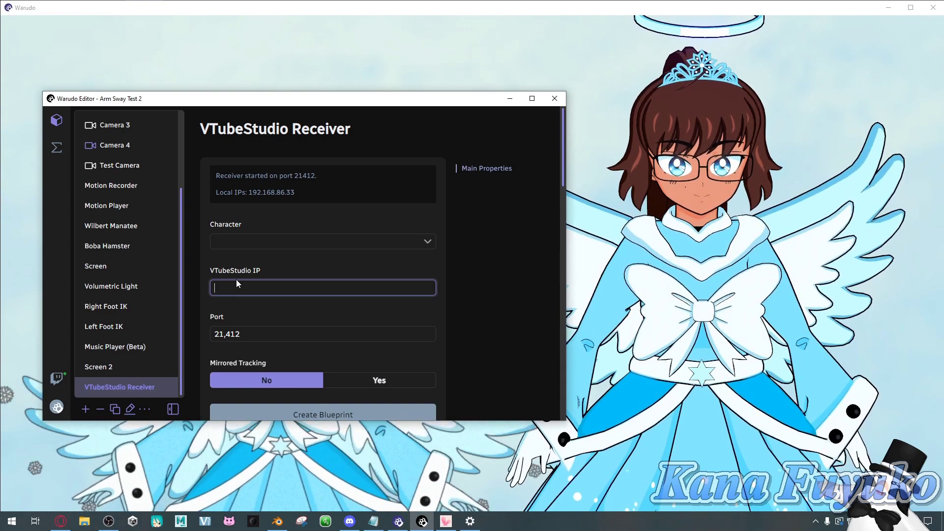
- Enter the VTubeStudio IP 192.168.86.188 and assign the receiver to Character
text(192.)
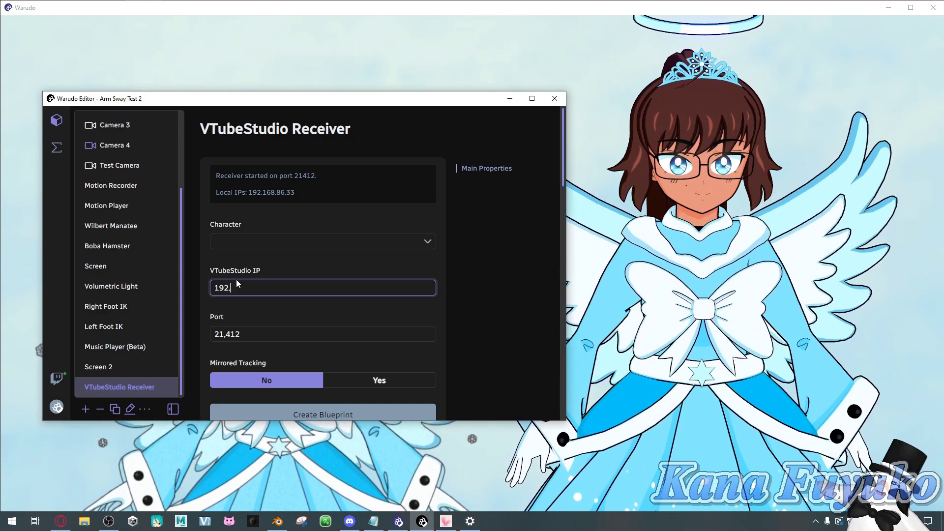
text(168.86.188)
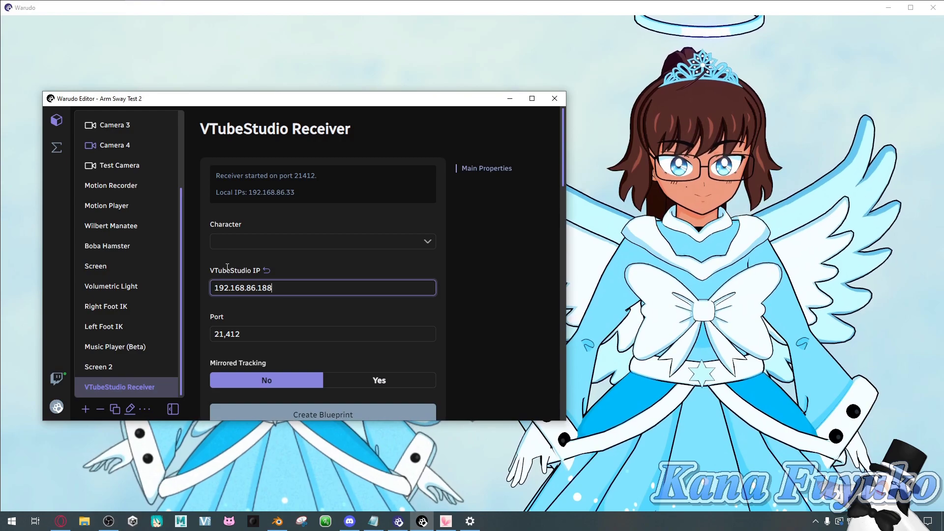
click(294, 246)
click(246, 290)
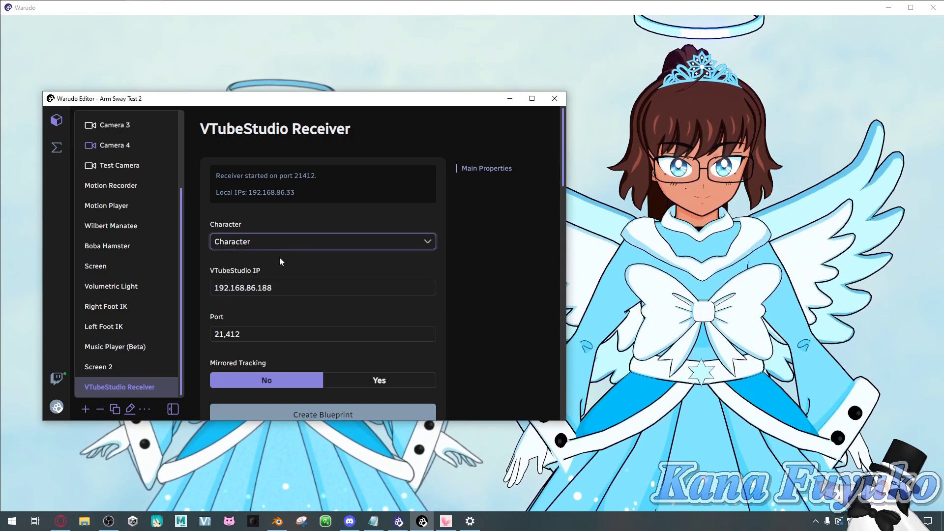
- Delete the old Face Tracking - VTubeStudio blueprint and create the default face-tracking blueprint again
scroll(325, 281, down, 2)
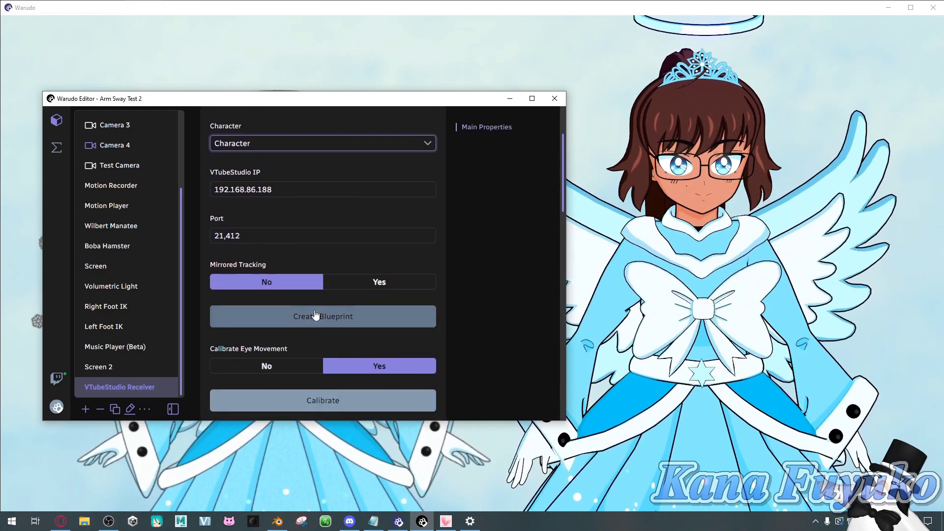
click(316, 319)
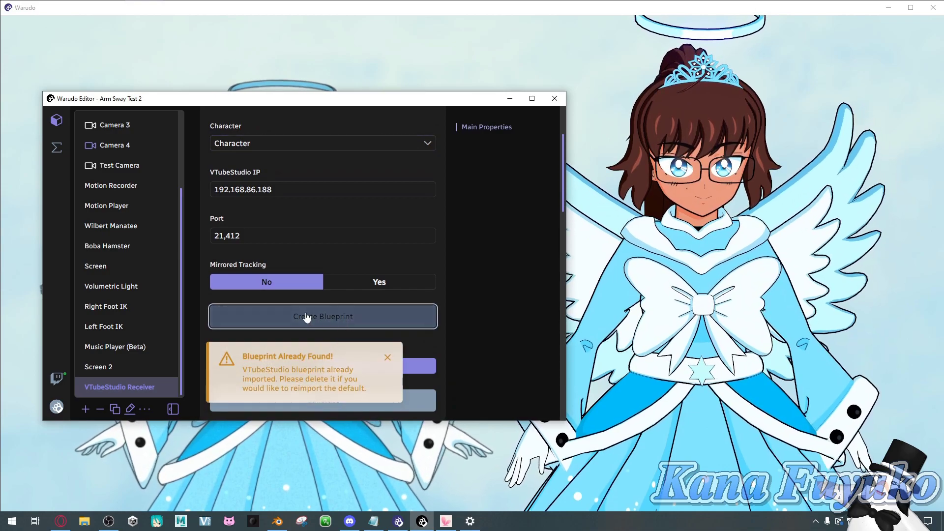
click(388, 359)
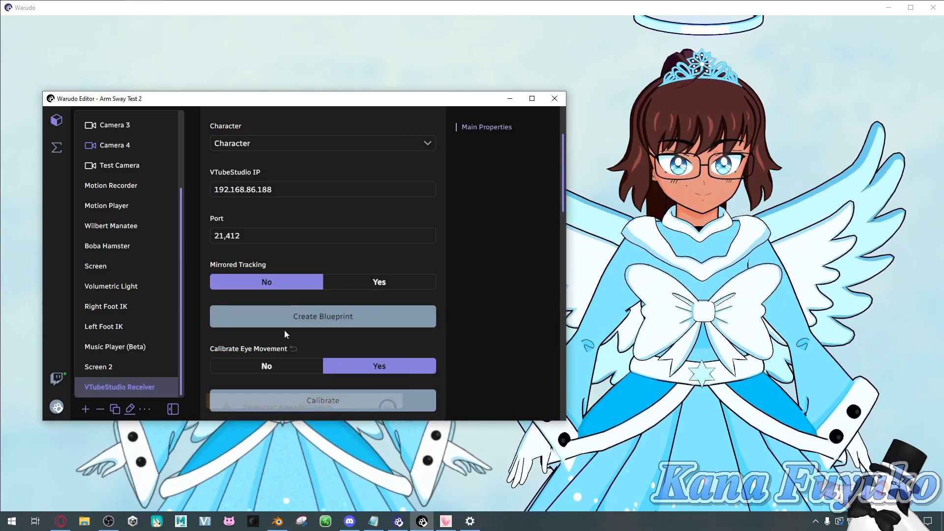
click(56, 145)
click(122, 339)
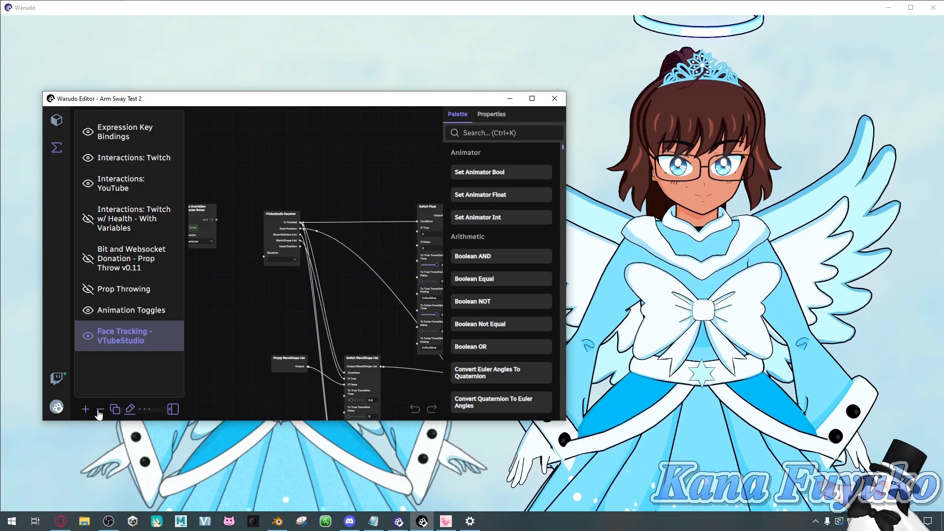
click(99, 409)
click(282, 383)
click(56, 121)
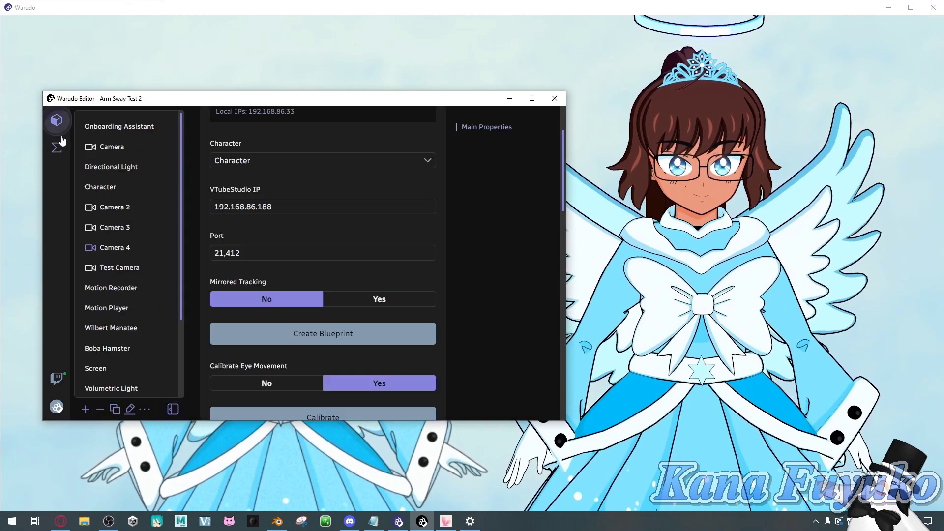
click(315, 336)
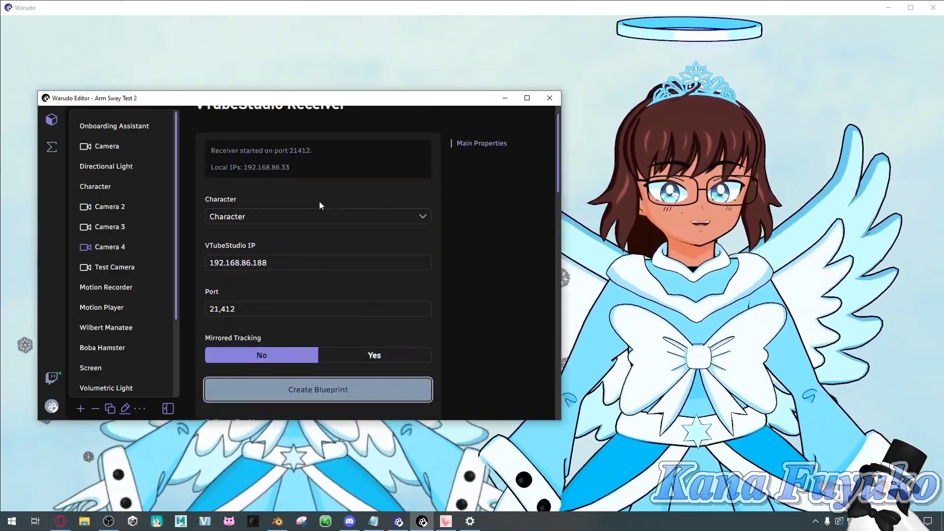
- Scroll the receiver properties back to the top and minimize the editor over the scene
scroll(320, 202, down, 7)
drag(283, 239, 330, 239)
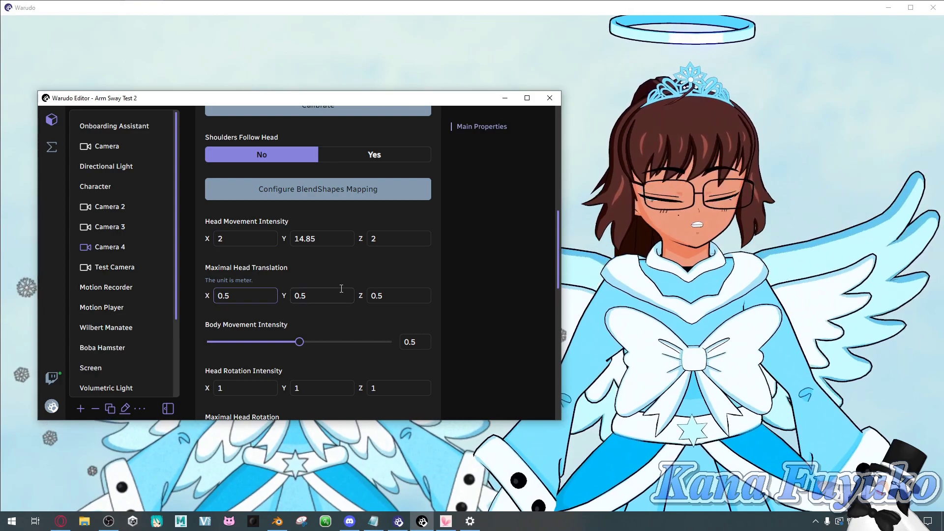
scroll(440, 239, up, 10)
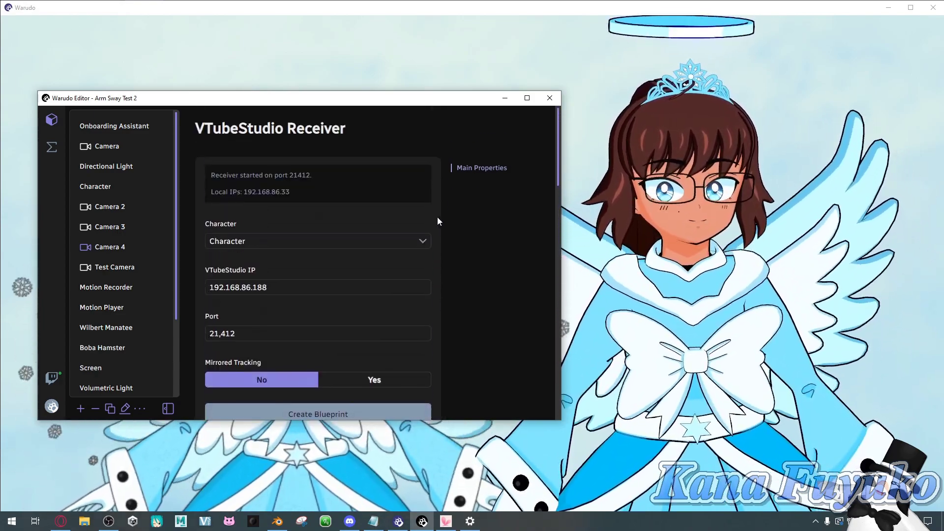
drag(354, 102, 338, 89)
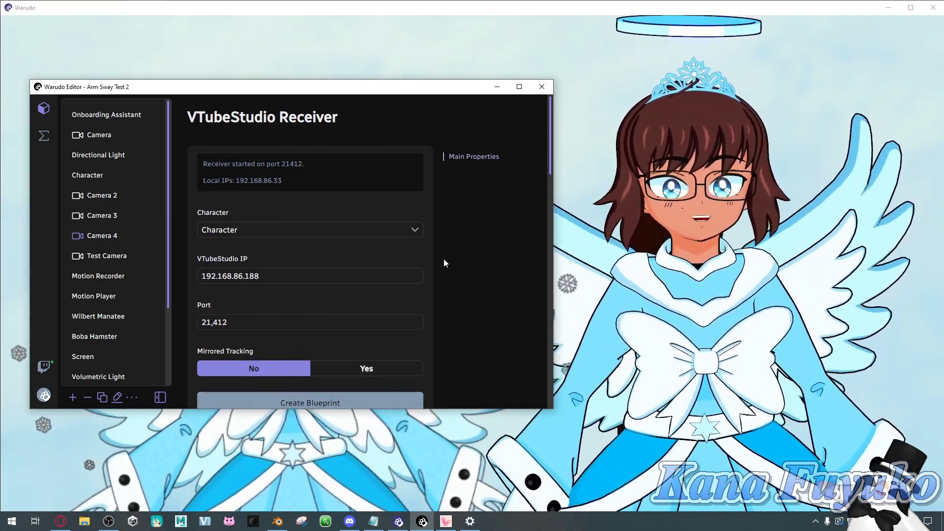
click(495, 87)
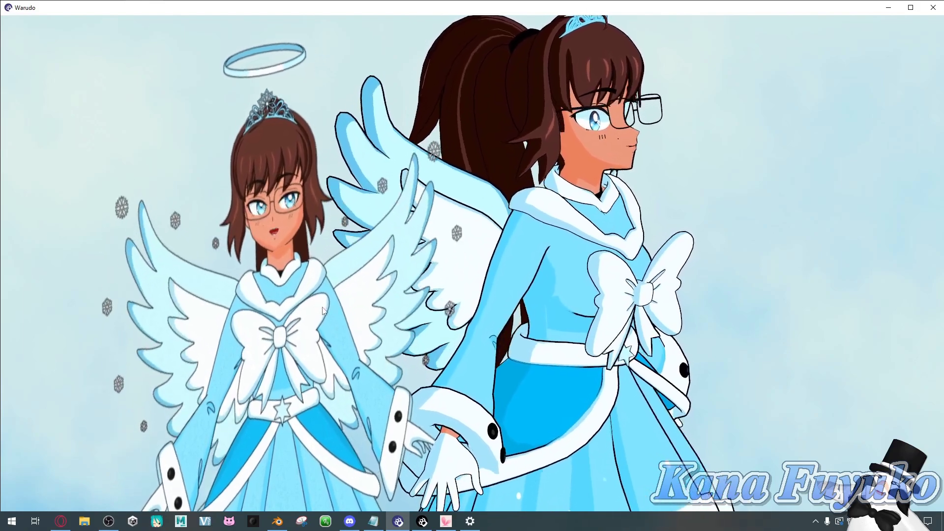
- Set Screen 2's Appearance option Always Face Camera to Yes, leaving Lock X Axis on
key(alt+Tab)
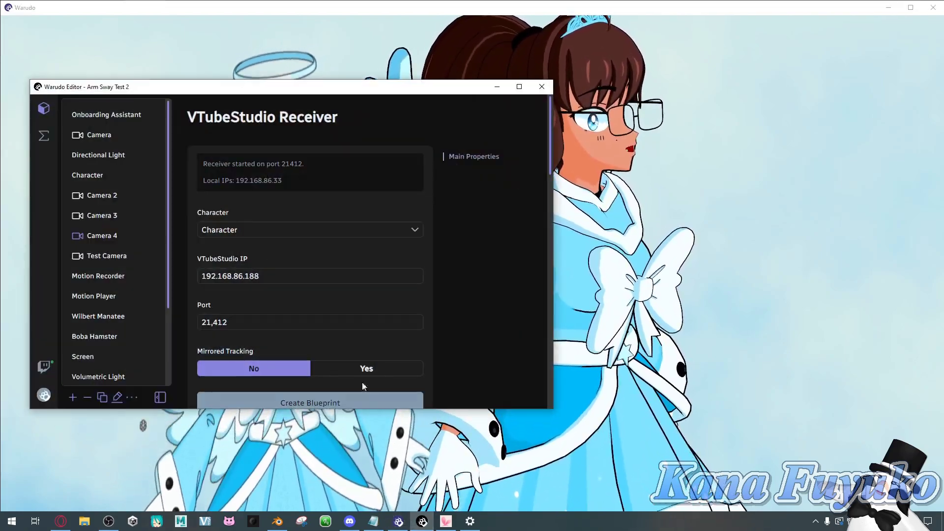
drag(261, 91, 450, 106)
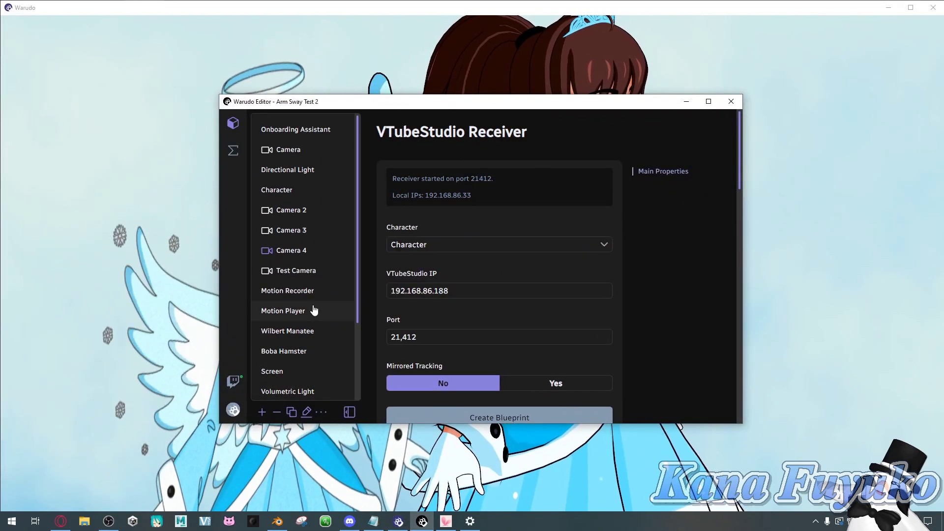
click(285, 370)
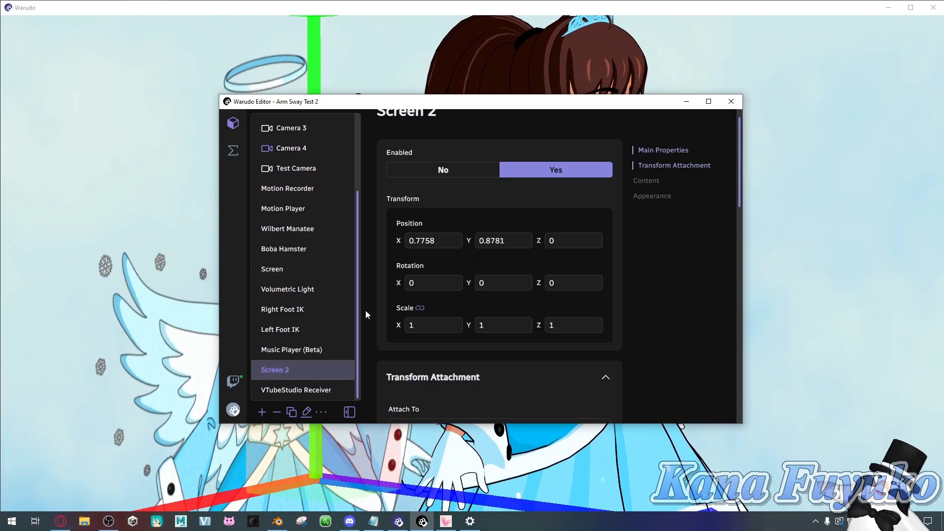
drag(408, 103, 576, 86)
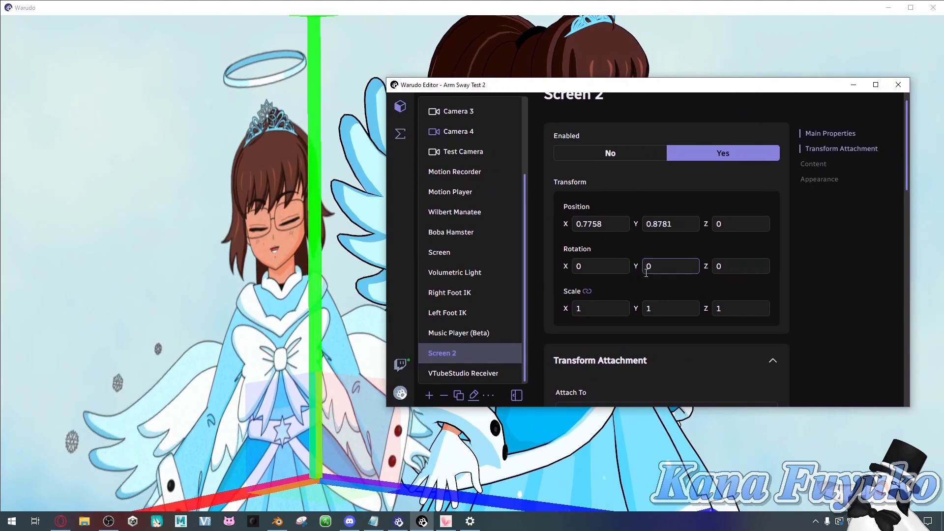
scroll(627, 299, down, 3)
scroll(627, 299, down, 10)
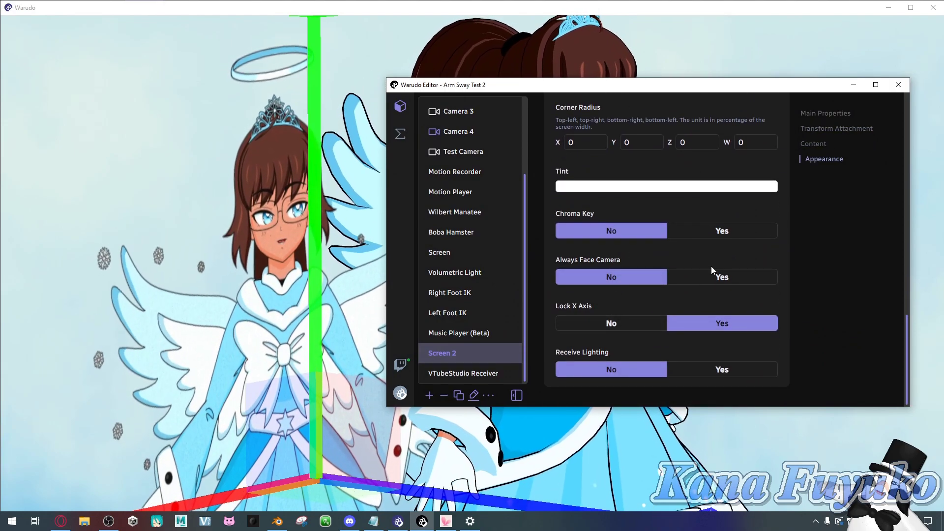
click(706, 279)
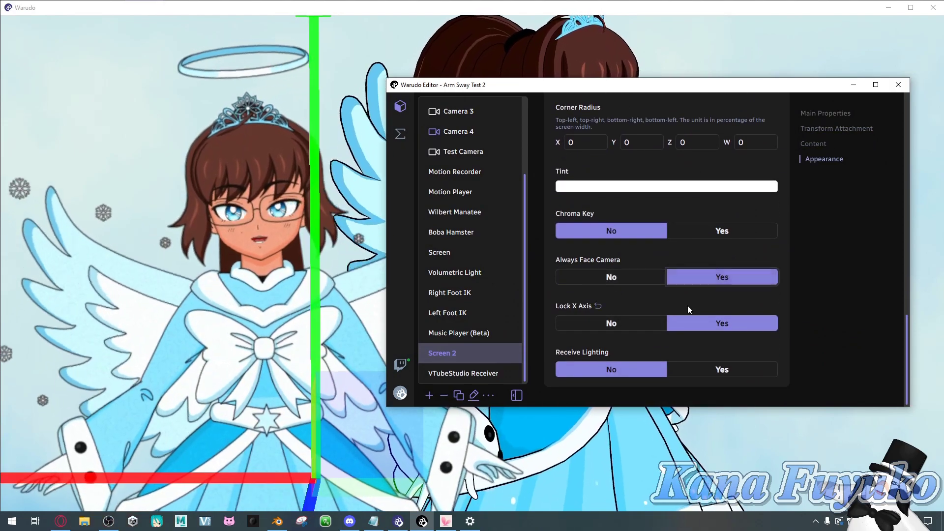